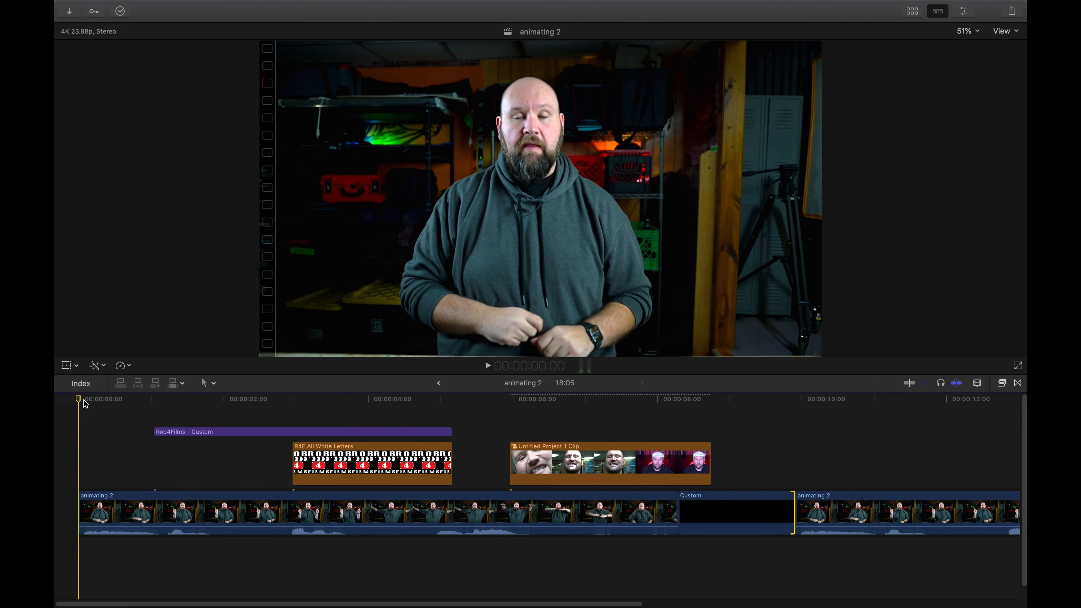
Play the existing animated section from the start and review its Rob4Films title, R4F All White Letters and Untitled Project 1 clips
{"action": "key", "text": "space"}
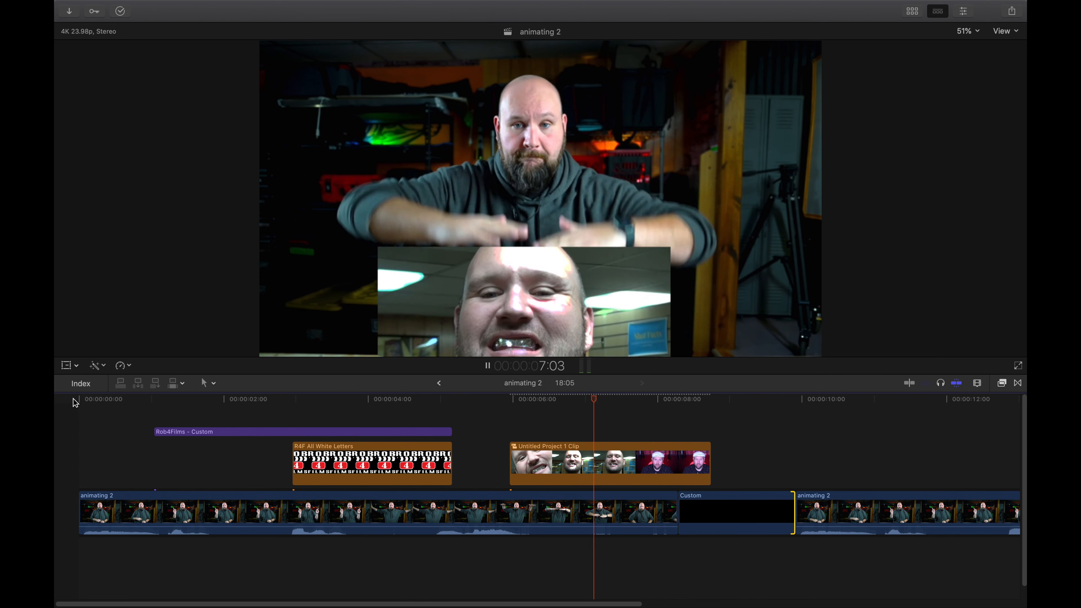
{"action": "key", "text": "space"}
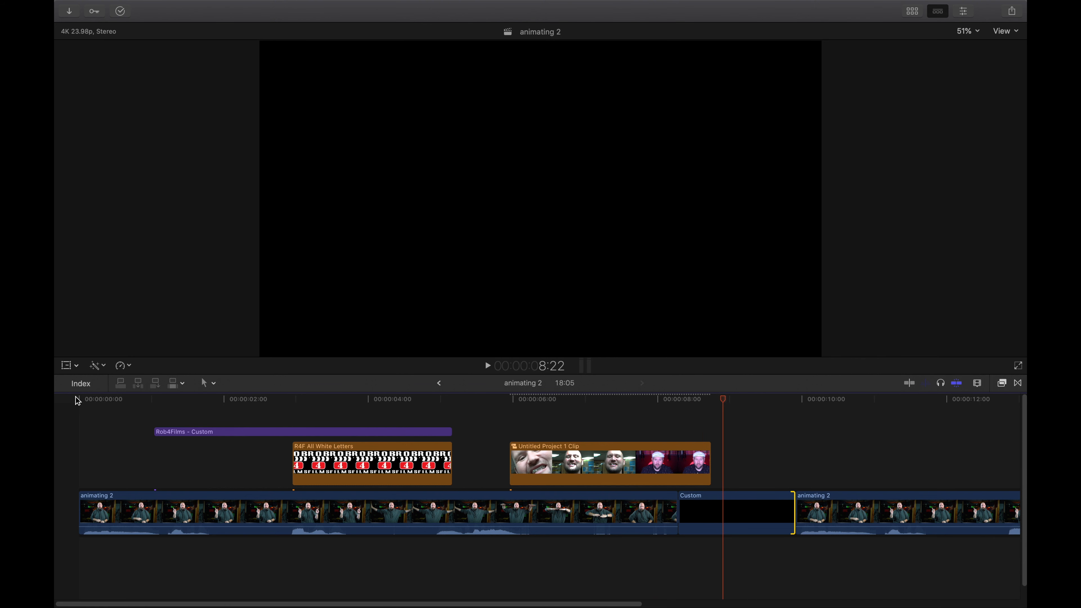
{"action": "left_click", "coordinate": [249, 432]}
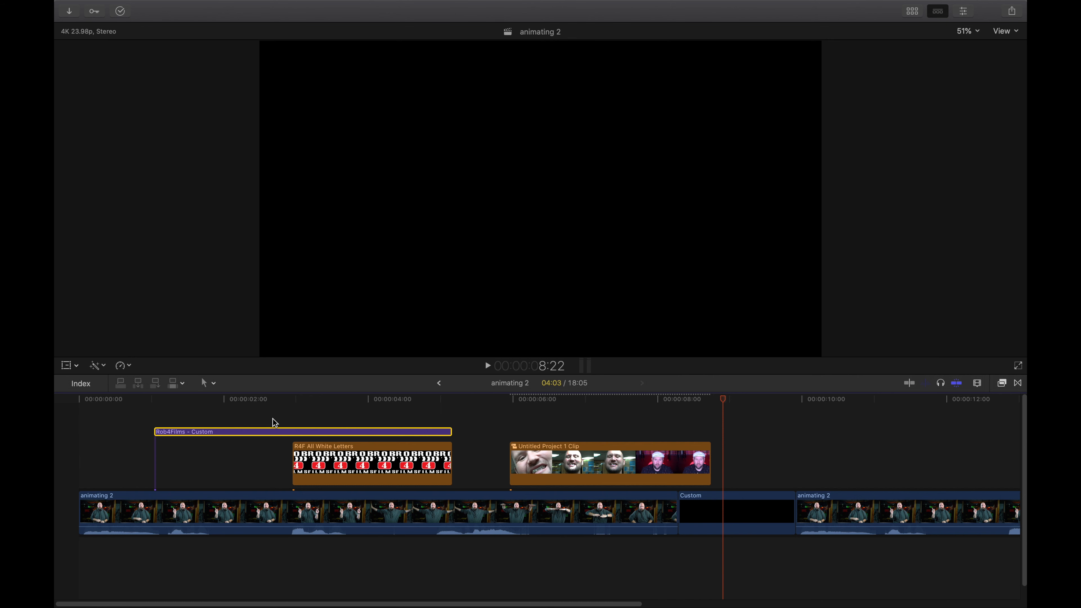
{"action": "left_click", "coordinate": [320, 463]}
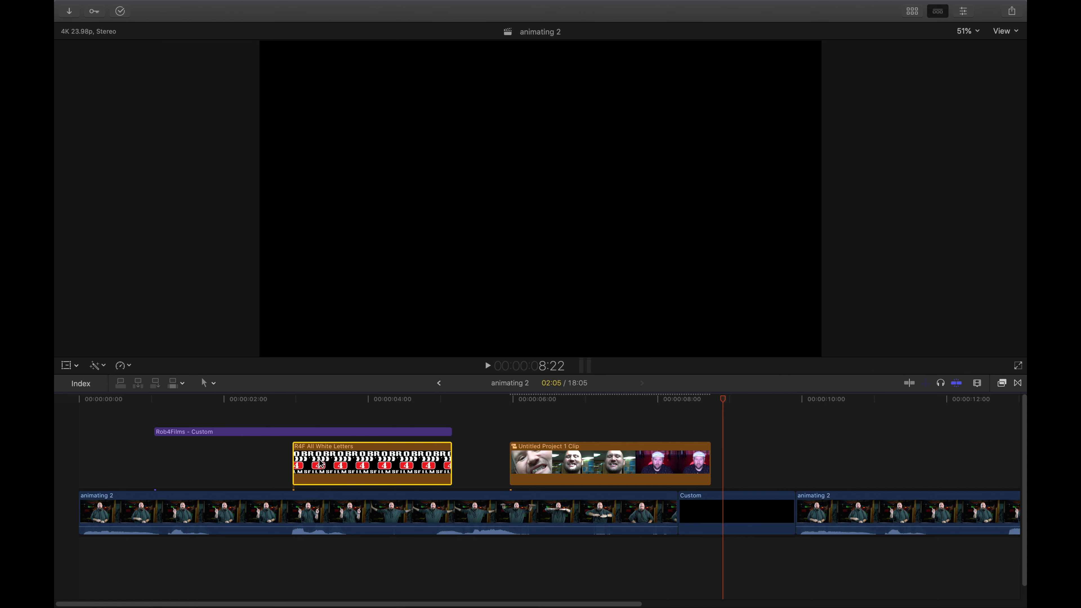
{"action": "left_click", "coordinate": [509, 399]}
{"action": "key", "text": "space"}
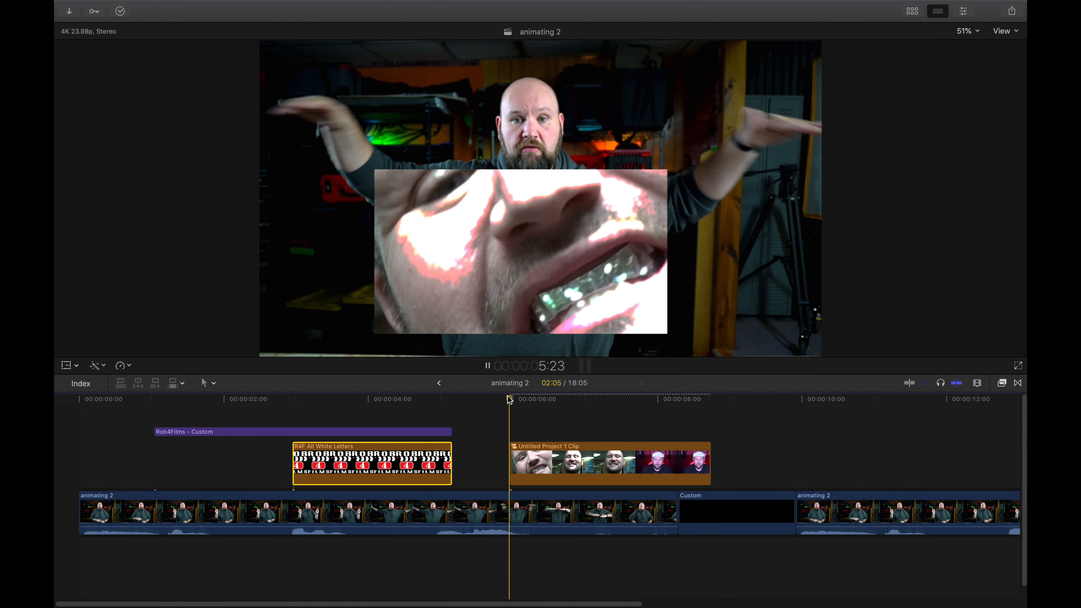
{"action": "key", "text": "space"}
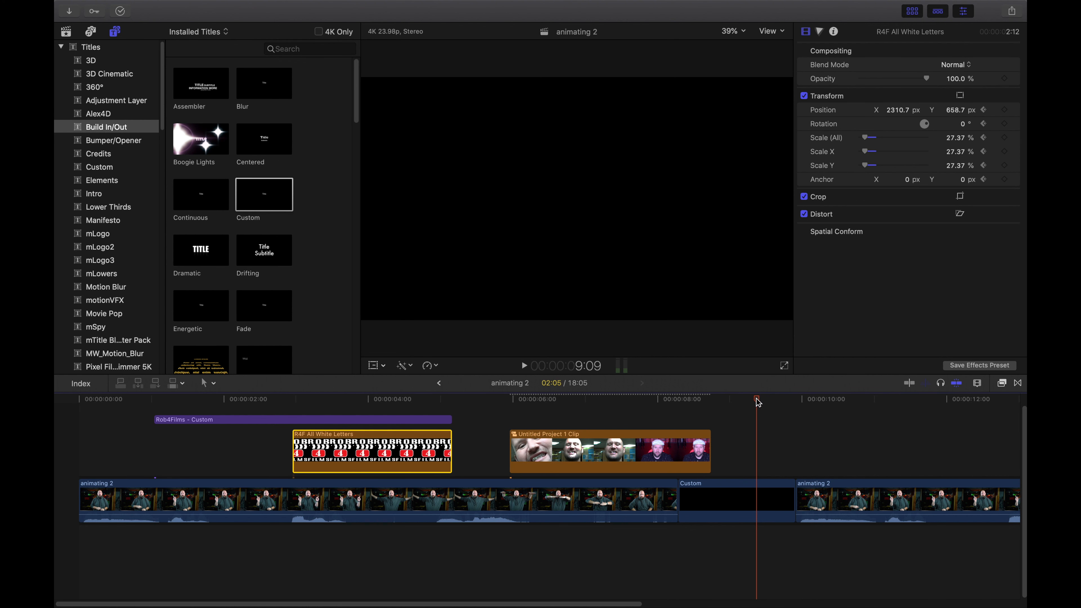
Add the Custom title from Build In/Out above the second animating 2 clip at 10:23, where the finger points up
{"action": "left_click_drag", "start_coordinate": [581, 603], "coordinate": [692, 603]}
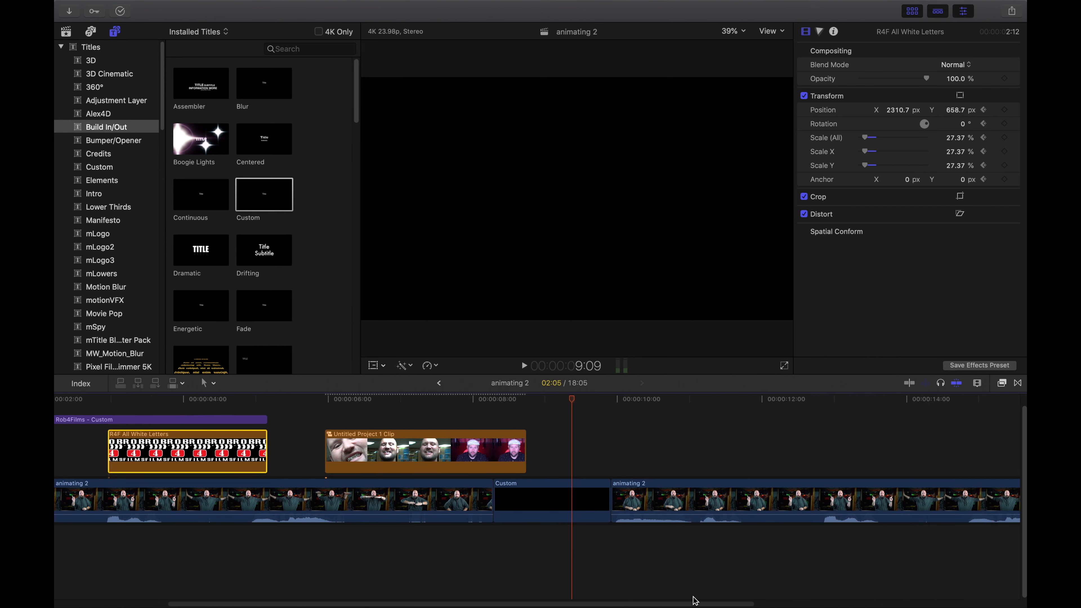
{"action": "left_click", "coordinate": [570, 399]}
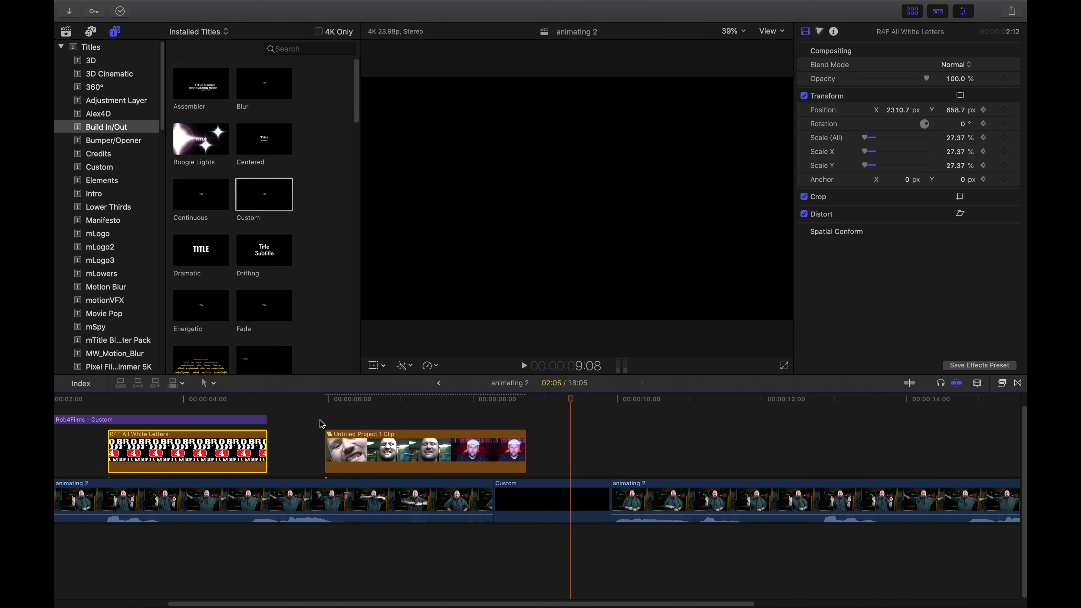
{"action": "left_click", "coordinate": [98, 419]}
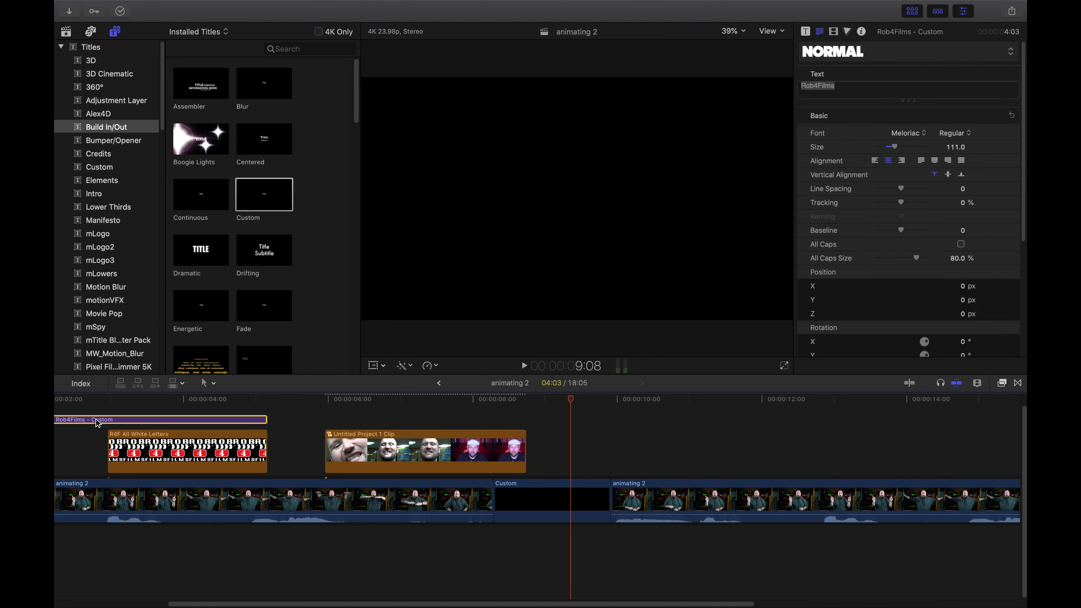
{"action": "left_click_drag", "start_coordinate": [568, 398], "coordinate": [689, 402]}
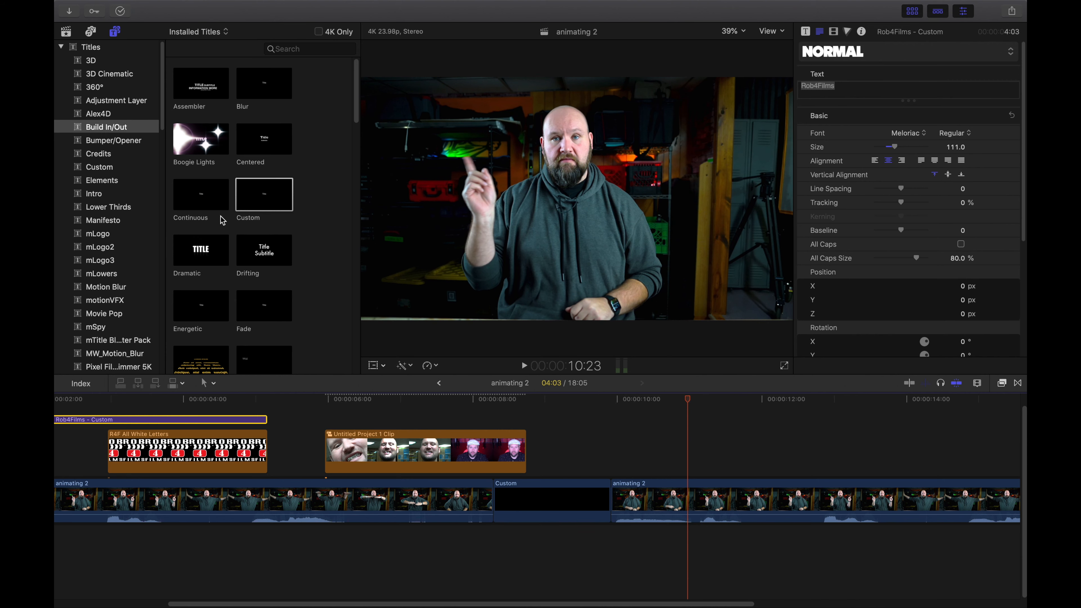
{"action": "left_click_drag", "start_coordinate": [268, 196], "coordinate": [694, 459]}
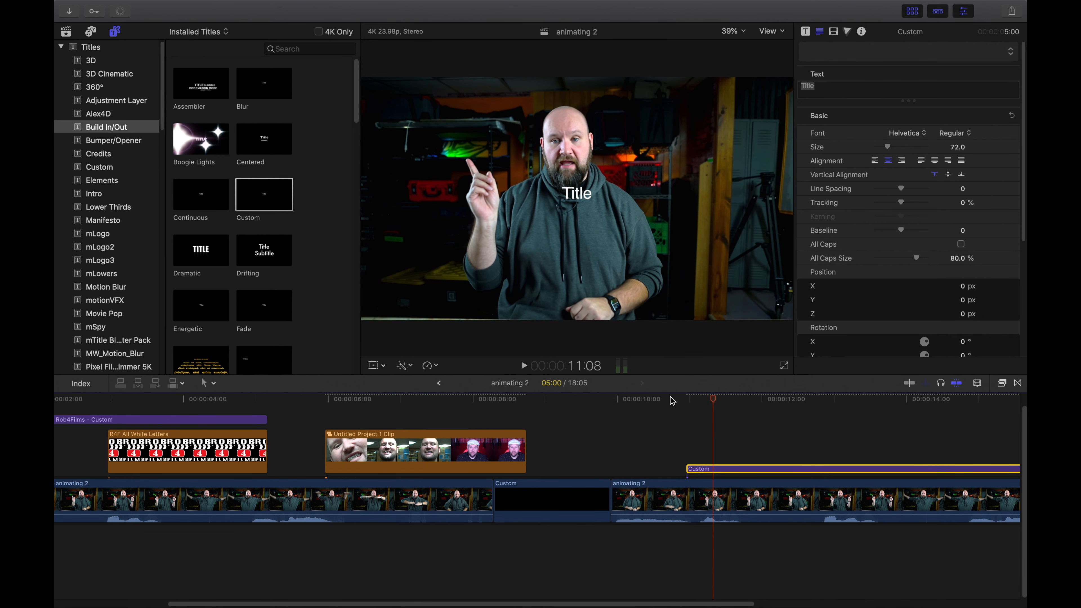
{"action": "key", "text": "space"}
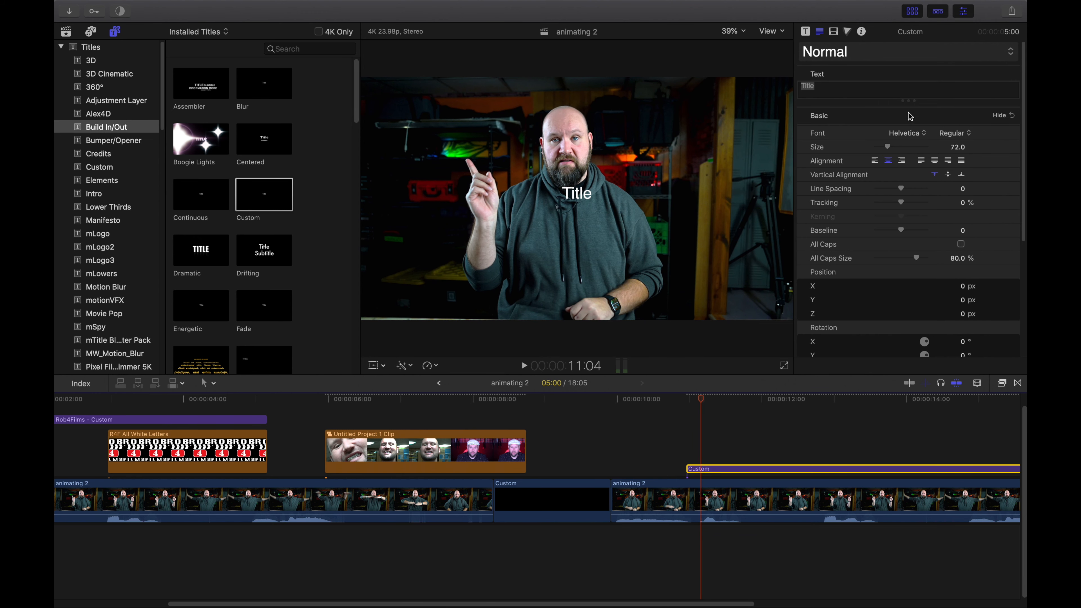
Set the new title's font to Meloriac and its size to 132
{"action": "left_click", "coordinate": [911, 133]}
{"action": "scroll", "coordinate": [931, 426], "scroll_direction": "down", "scroll_amount": 5}
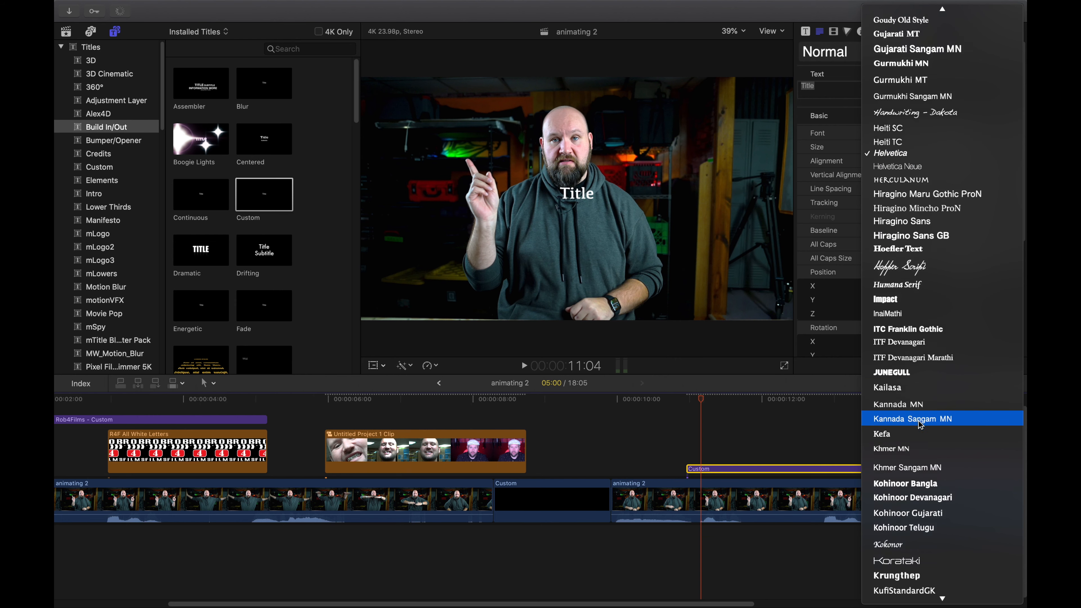
{"action": "scroll", "coordinate": [920, 423], "scroll_direction": "down", "scroll_amount": 5}
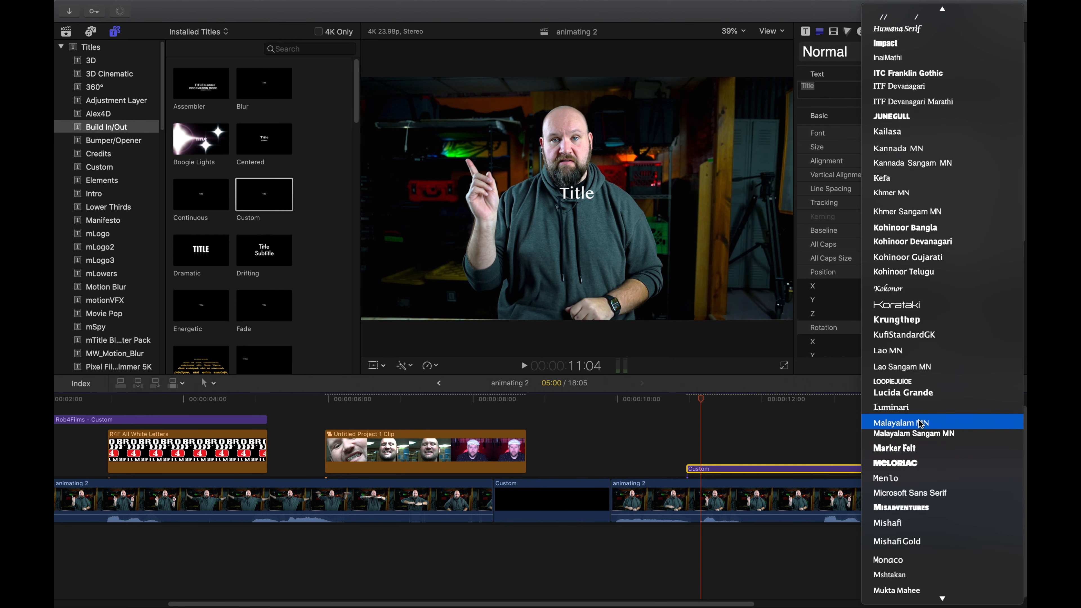
{"action": "left_click", "coordinate": [932, 464]}
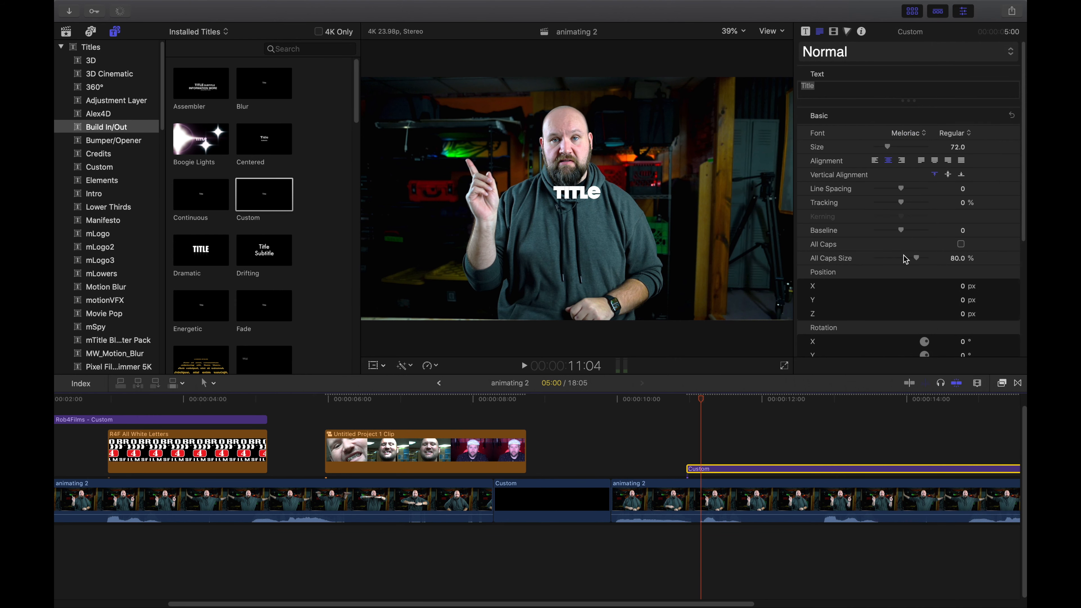
{"action": "left_click_drag", "start_coordinate": [887, 147], "coordinate": [898, 147]}
Change the title's text to Rob4films and set its size to 111
{"action": "double_click", "coordinate": [798, 85]}
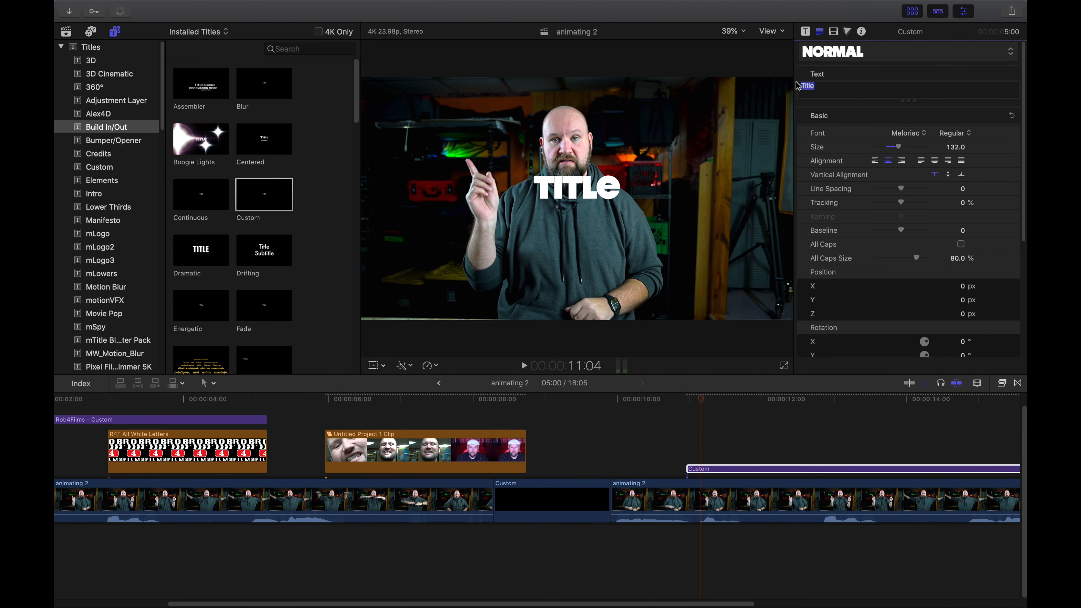
{"action": "type", "text": "Rob"}
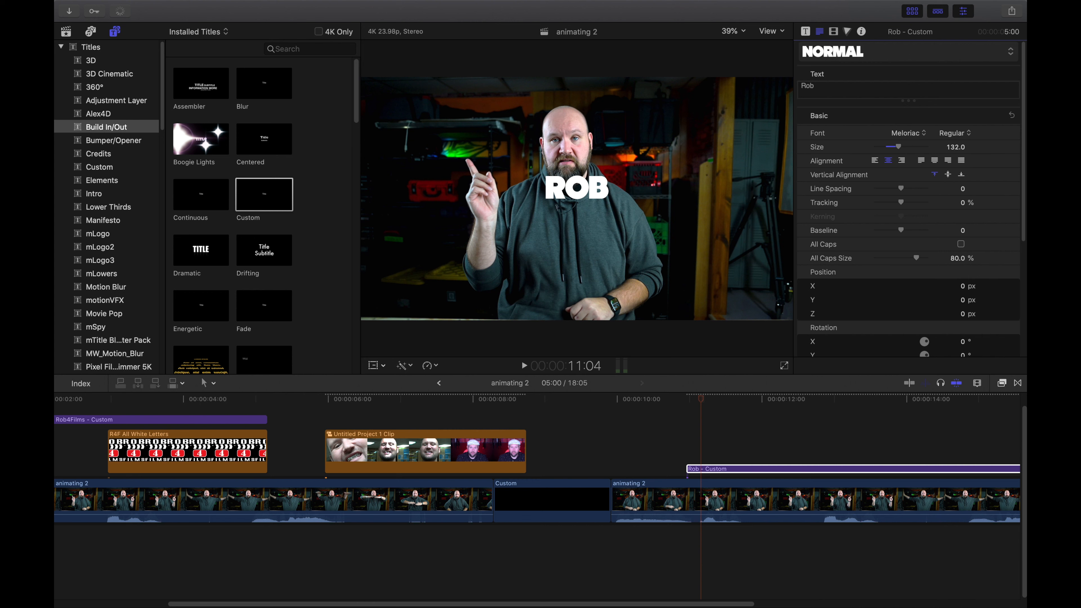
{"action": "type", "text": "4films"}
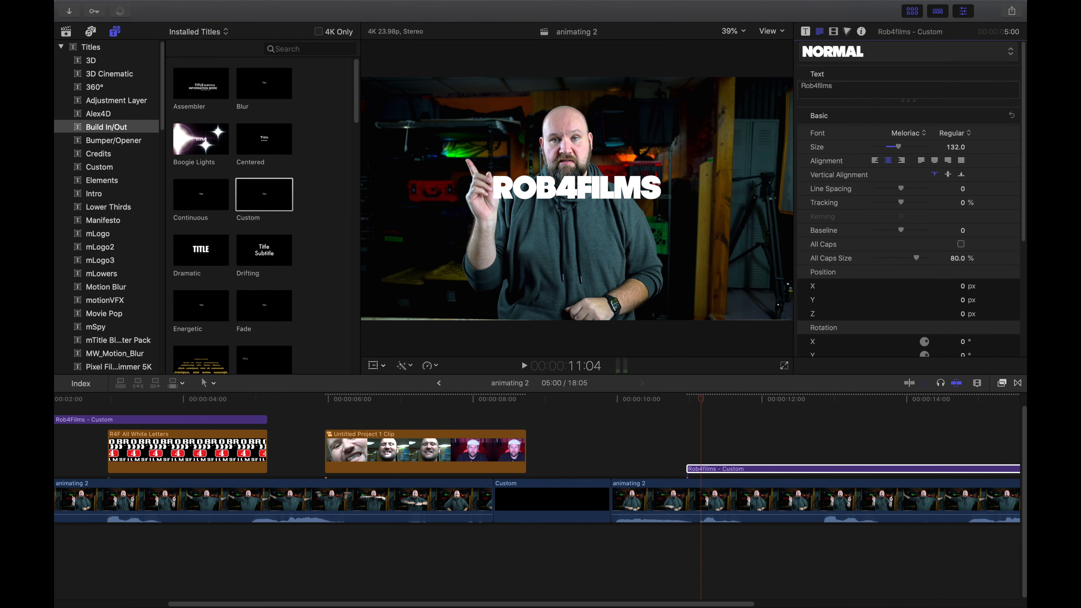
{"action": "left_click_drag", "start_coordinate": [897, 146], "coordinate": [893, 147]}
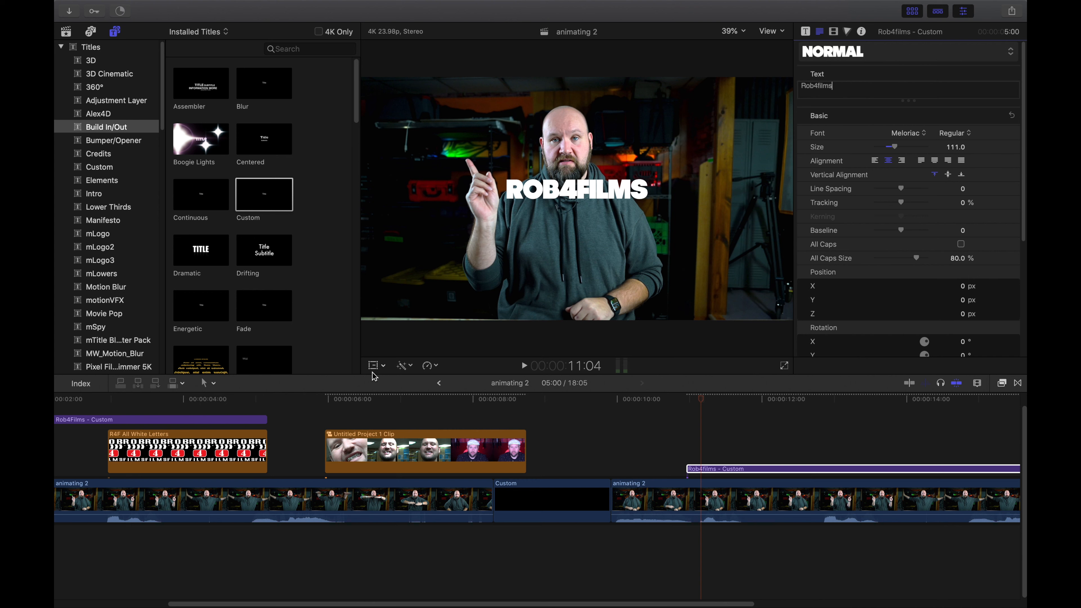
Hide the browser and inspector, and use Transform to move the Rob4films title just above the raised pointing finger
{"action": "left_click", "coordinate": [913, 12]}
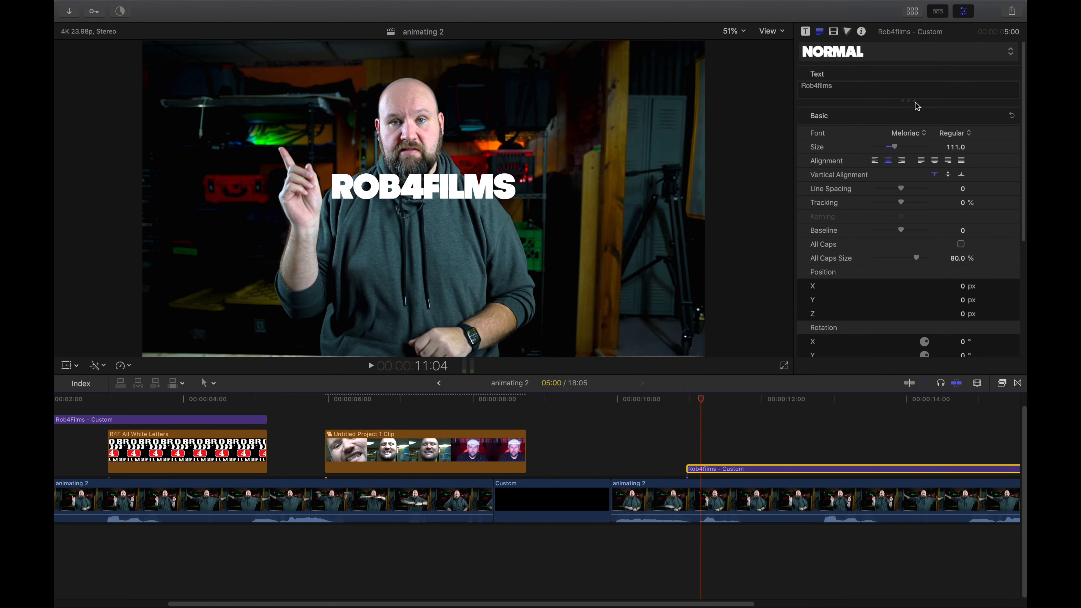
{"action": "left_click", "coordinate": [960, 14]}
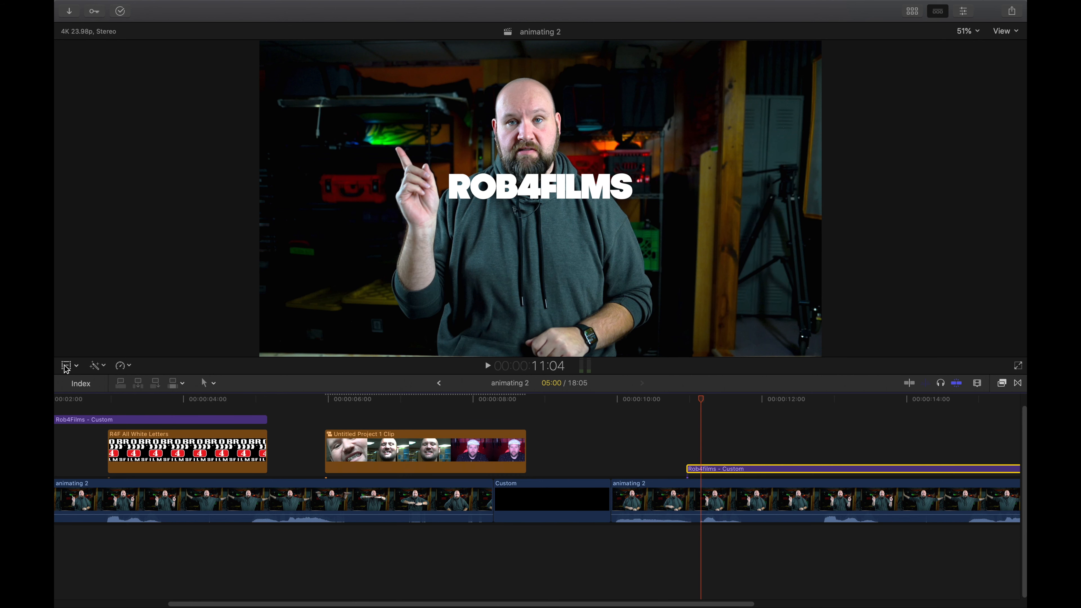
{"action": "left_click", "coordinate": [75, 367]}
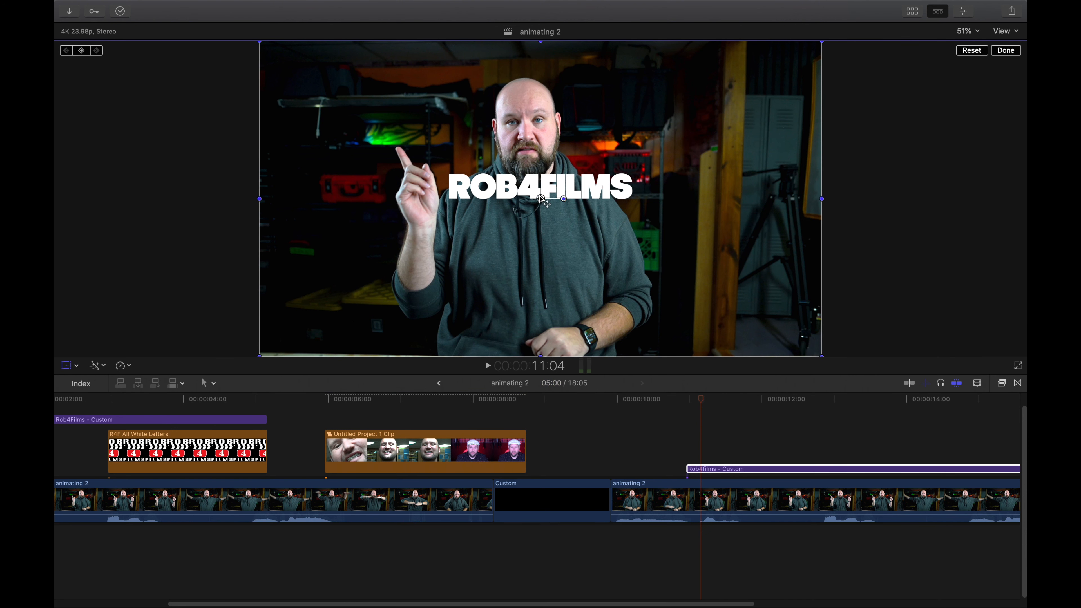
{"action": "left_click", "coordinate": [759, 470]}
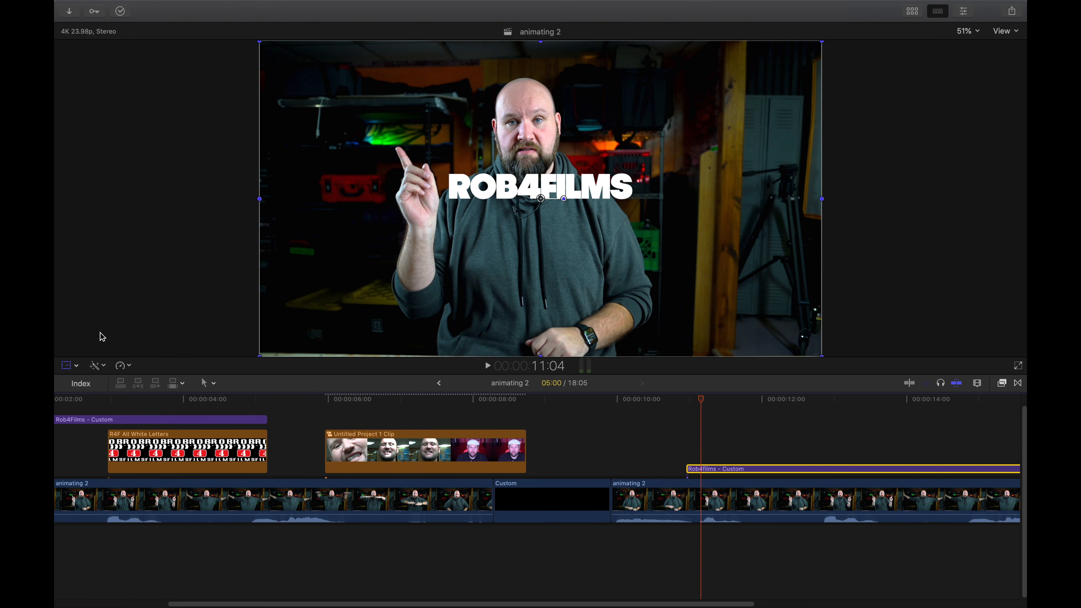
{"action": "left_click", "coordinate": [66, 365]}
{"action": "left_click", "coordinate": [77, 366]}
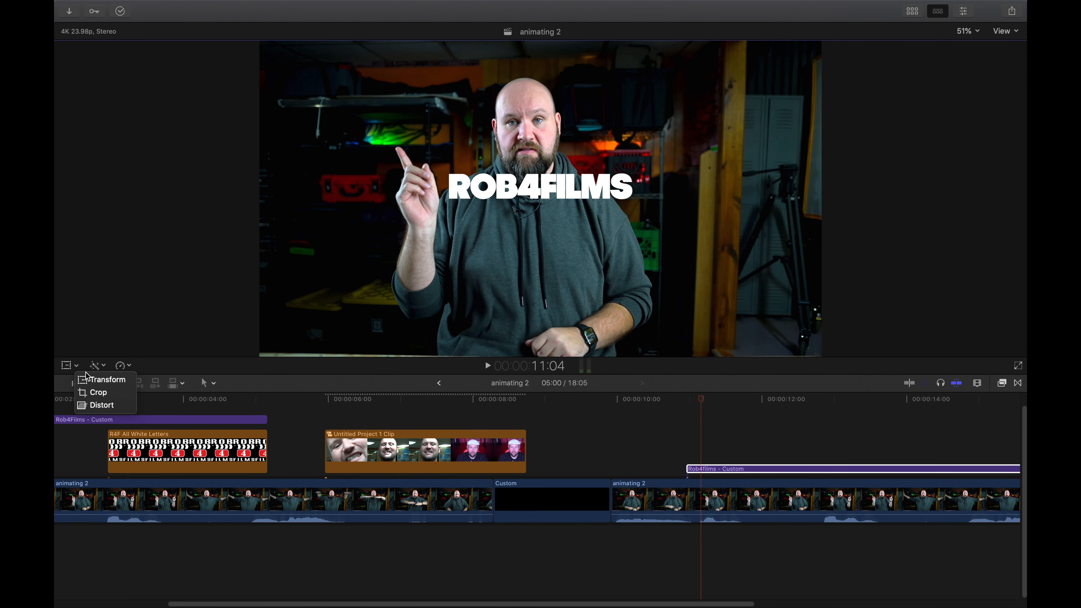
{"action": "left_click", "coordinate": [89, 379]}
{"action": "left_click_drag", "start_coordinate": [541, 199], "coordinate": [383, 141]}
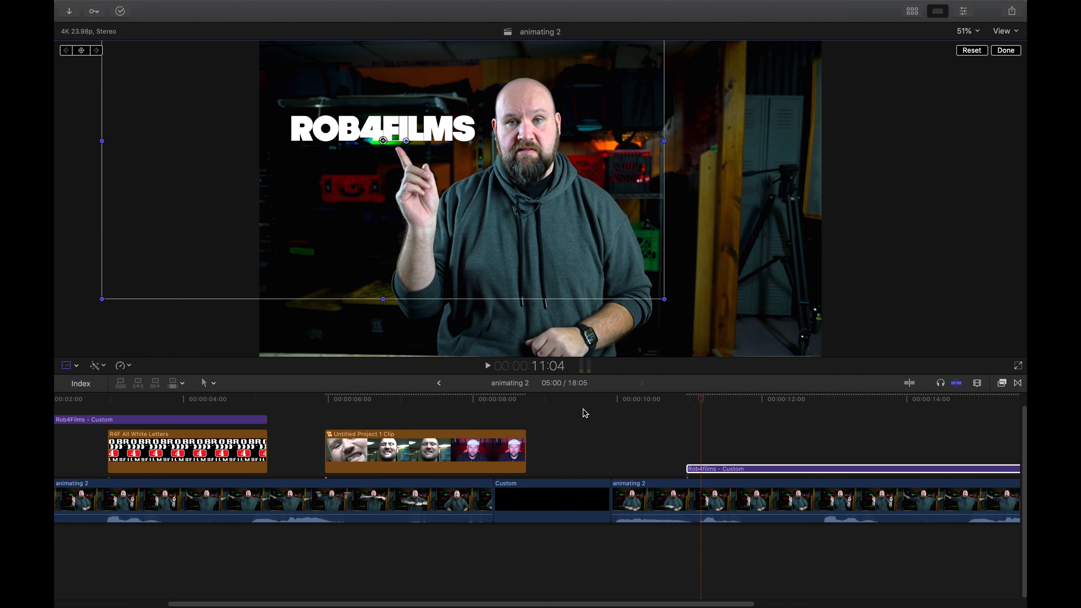
Play the title's entrance and shift its clip slightly later on the timeline to match the moment the finger points up
{"action": "left_click", "coordinate": [617, 399]}
{"action": "key", "text": "space"}
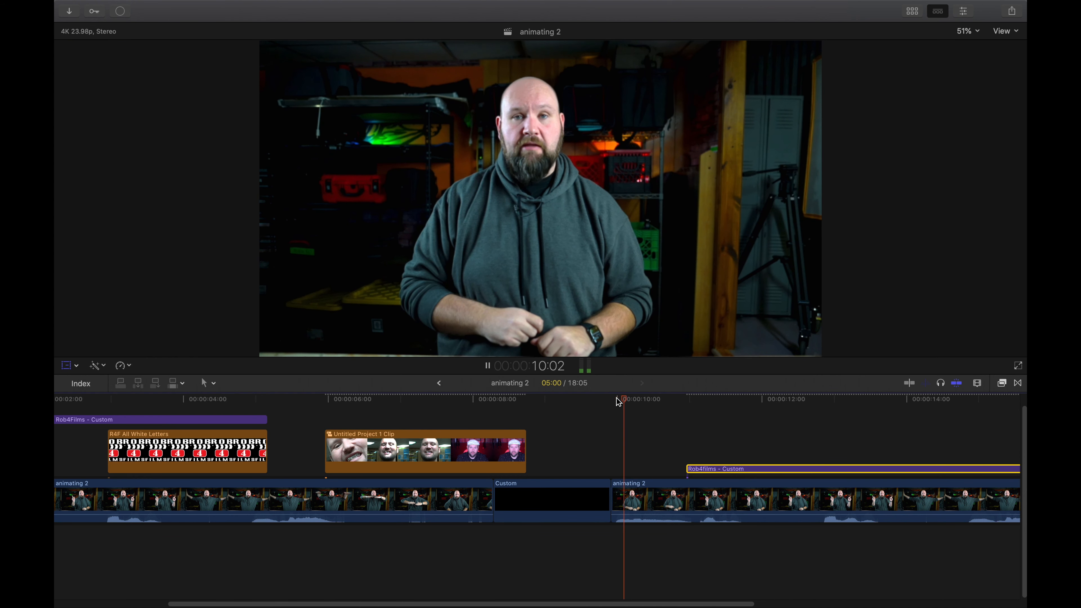
{"action": "key", "text": "space"}
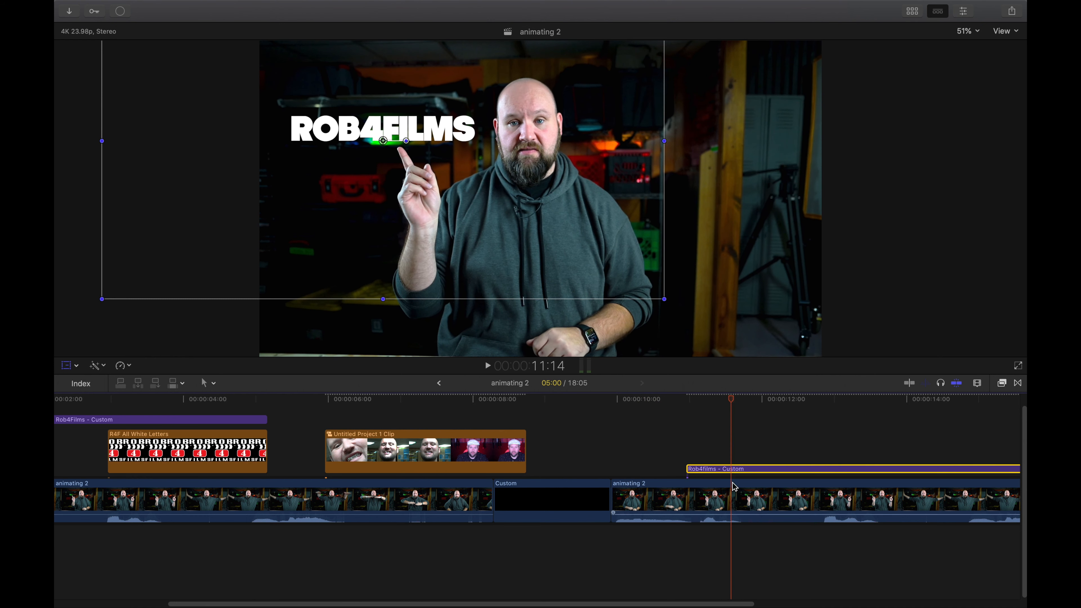
{"action": "left_click_drag", "start_coordinate": [704, 472], "coordinate": [707, 471]}
{"action": "left_click", "coordinate": [621, 400]}
{"action": "key", "text": "space"}
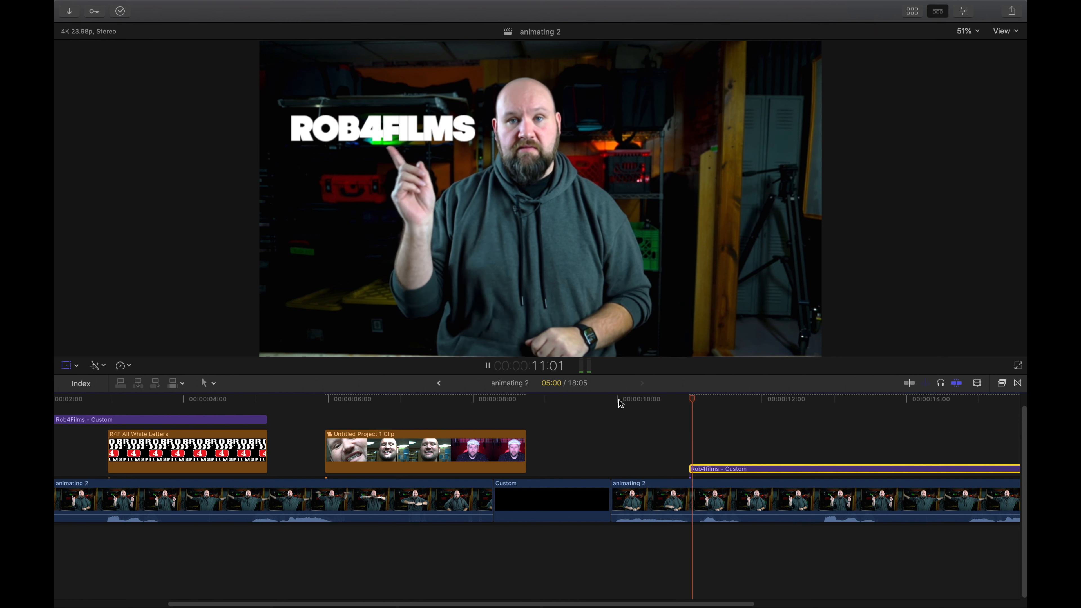
{"action": "key", "text": "space"}
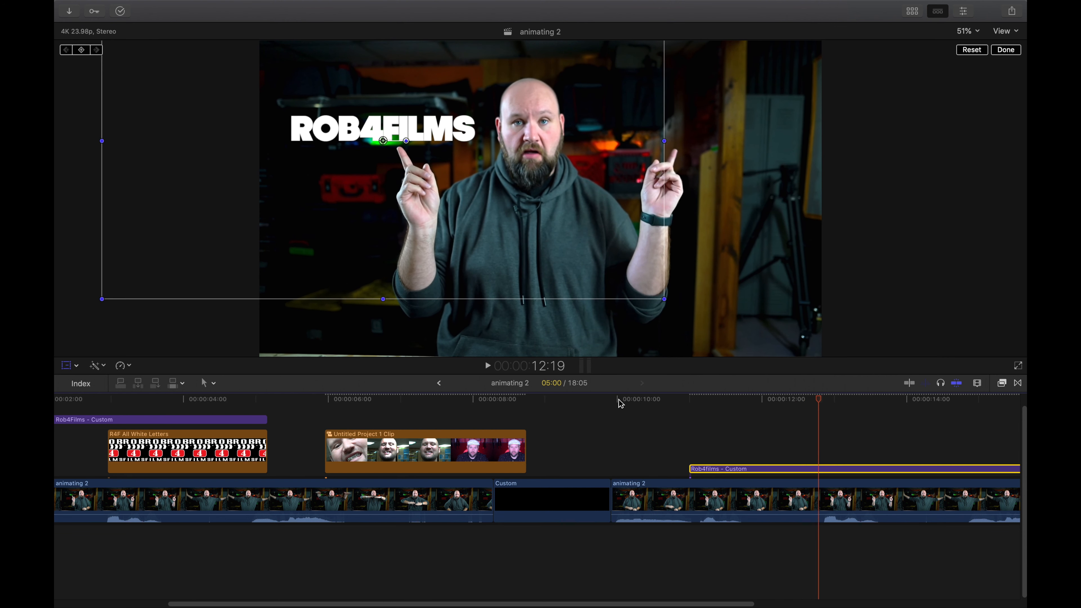
Trim the end of the new Rob4films title to 14:08, where the arms are spread wide
{"action": "scroll", "coordinate": [613, 409], "scroll_direction": "right", "scroll_amount": 10}
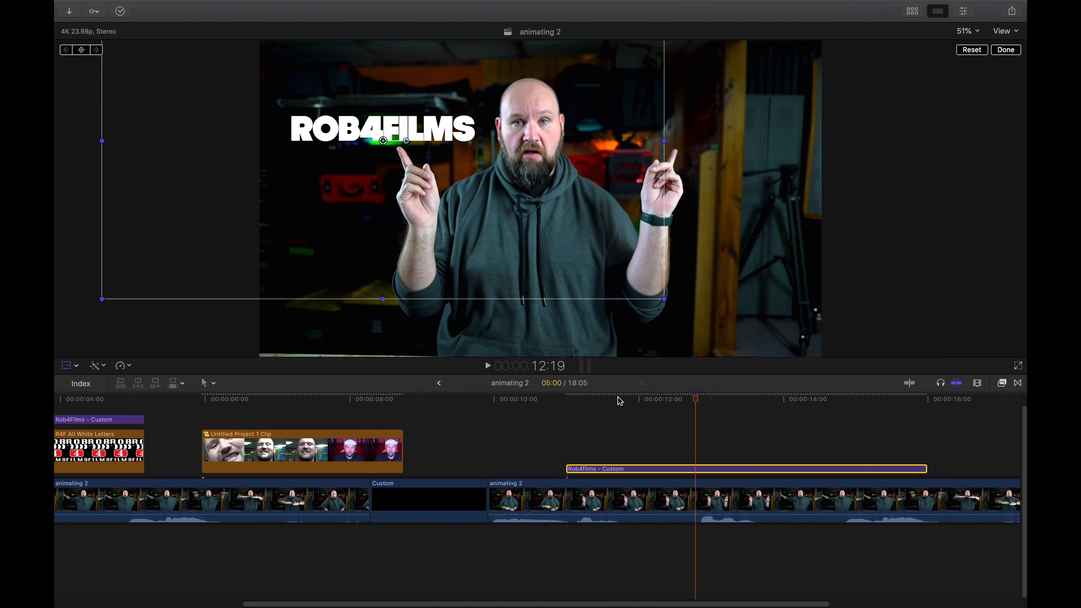
{"action": "key", "text": "space"}
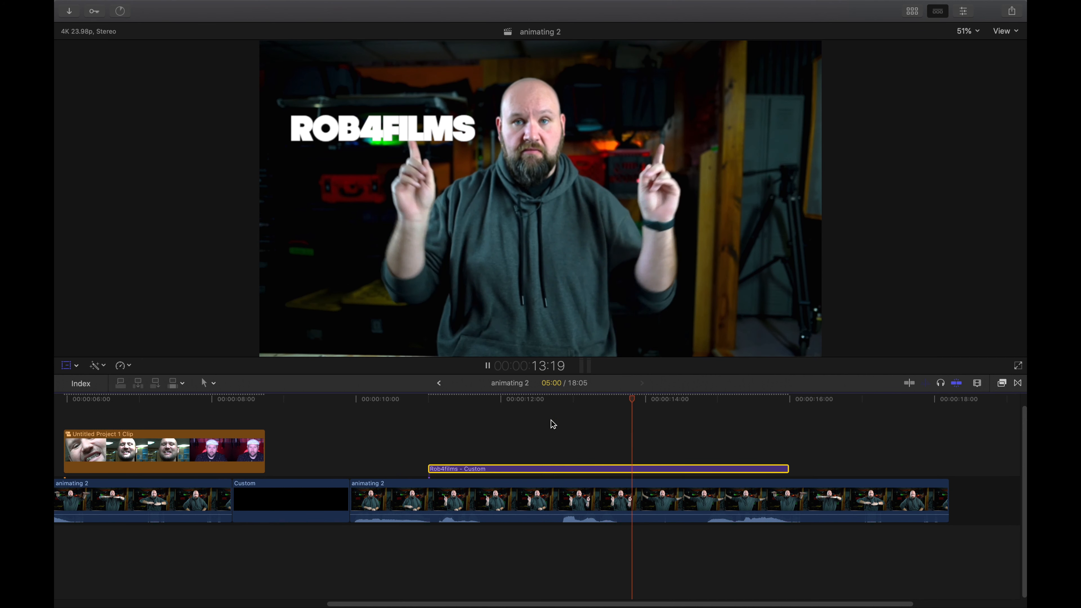
{"action": "key", "text": "space"}
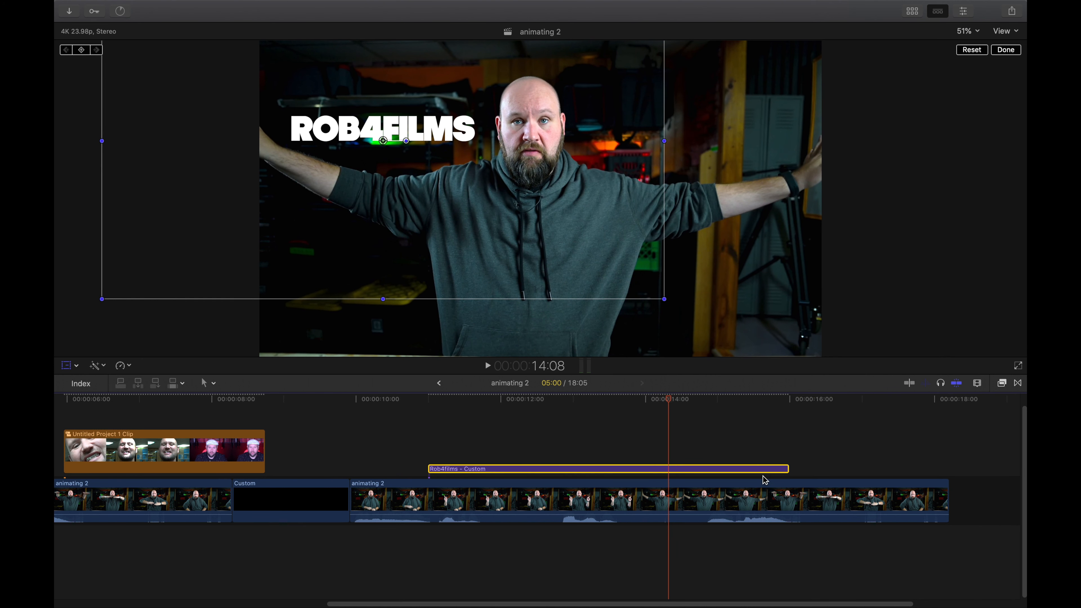
{"action": "left_click_drag", "start_coordinate": [787, 468], "coordinate": [668, 471]}
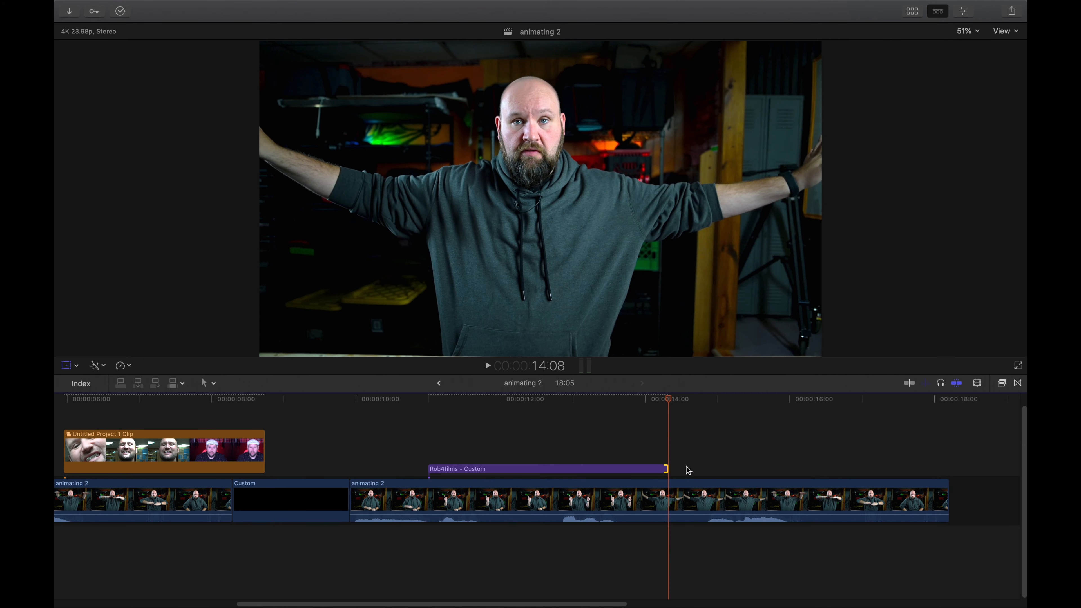
Play back the trimmed Rob4films title from its start to check its timing against the gestures
{"action": "left_click", "coordinate": [429, 399]}
{"action": "key", "text": "space"}
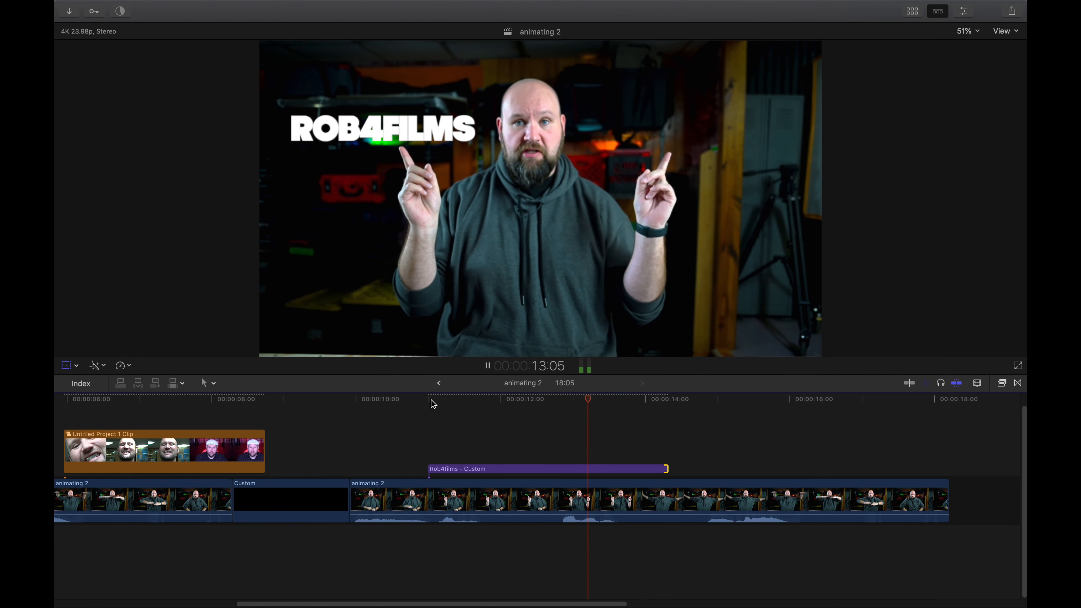
{"action": "key", "text": "space"}
{"action": "scroll", "coordinate": [428, 419], "scroll_direction": "left", "scroll_amount": 5}
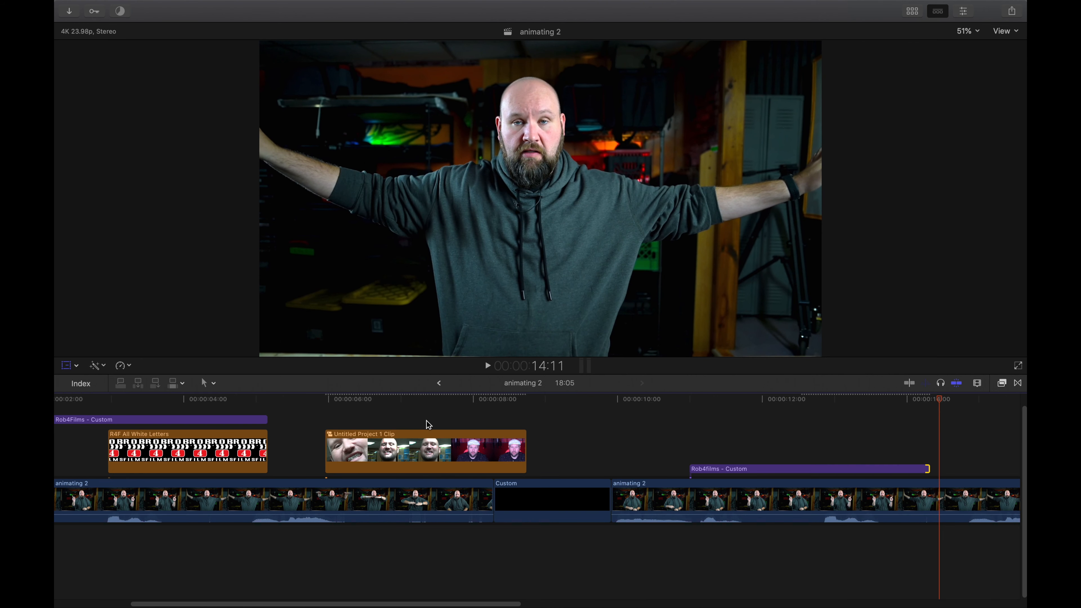
Show the media browser and connect the R4F All White Letters logo from EXTRAS above the second animating 2 clip, near where the second finger rises
{"action": "scroll", "coordinate": [427, 423], "scroll_direction": "right", "scroll_amount": 2}
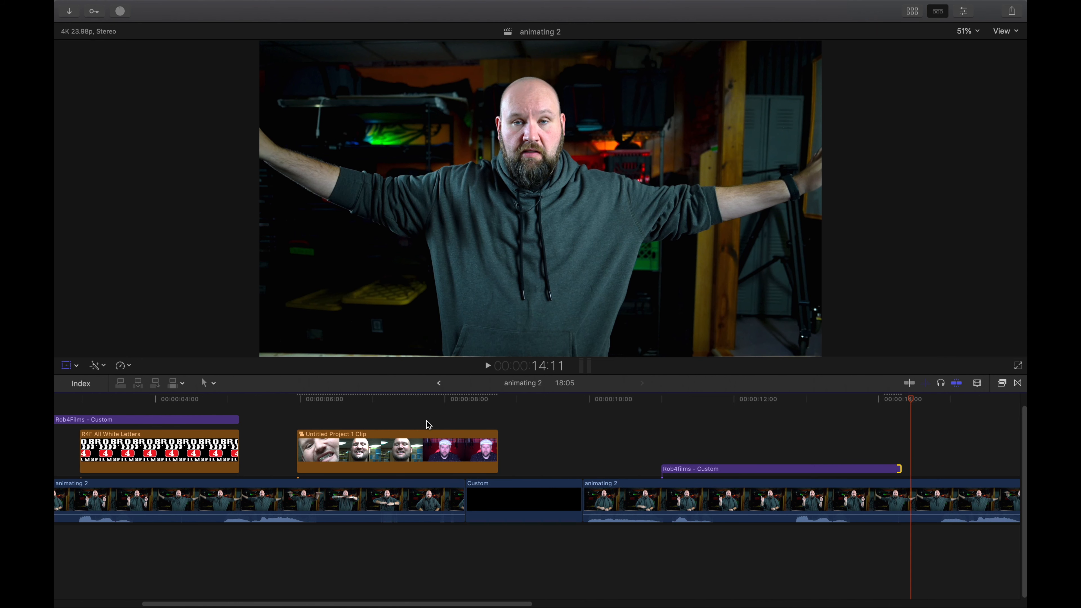
{"action": "scroll", "coordinate": [429, 425], "scroll_direction": "right", "scroll_amount": 1}
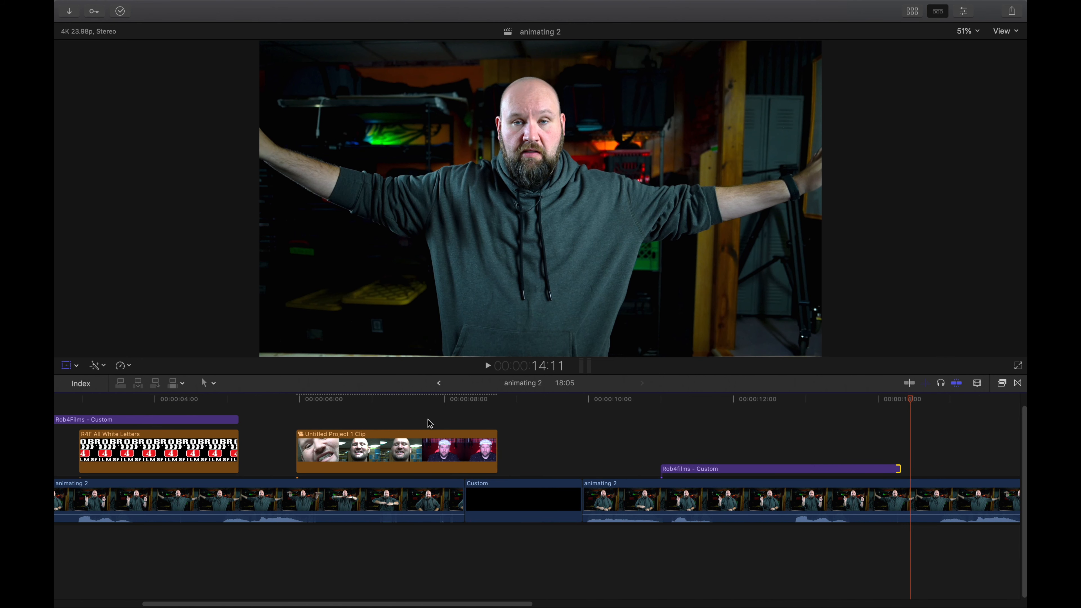
{"action": "scroll", "coordinate": [429, 419], "scroll_direction": "right", "scroll_amount": 2}
{"action": "scroll", "coordinate": [430, 419], "scroll_direction": "left", "scroll_amount": 3}
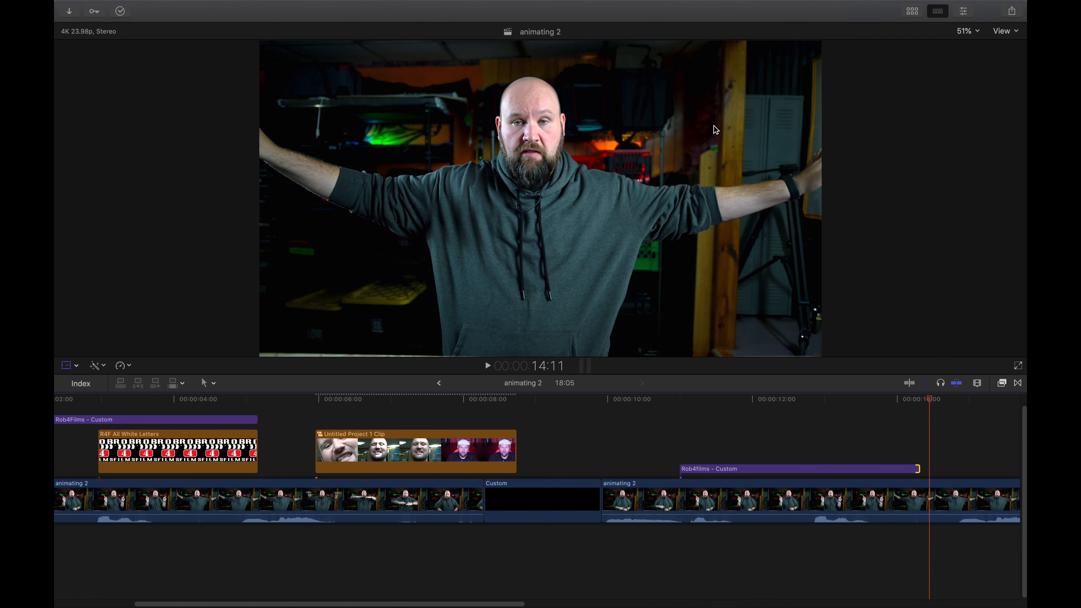
{"action": "left_click", "coordinate": [913, 12]}
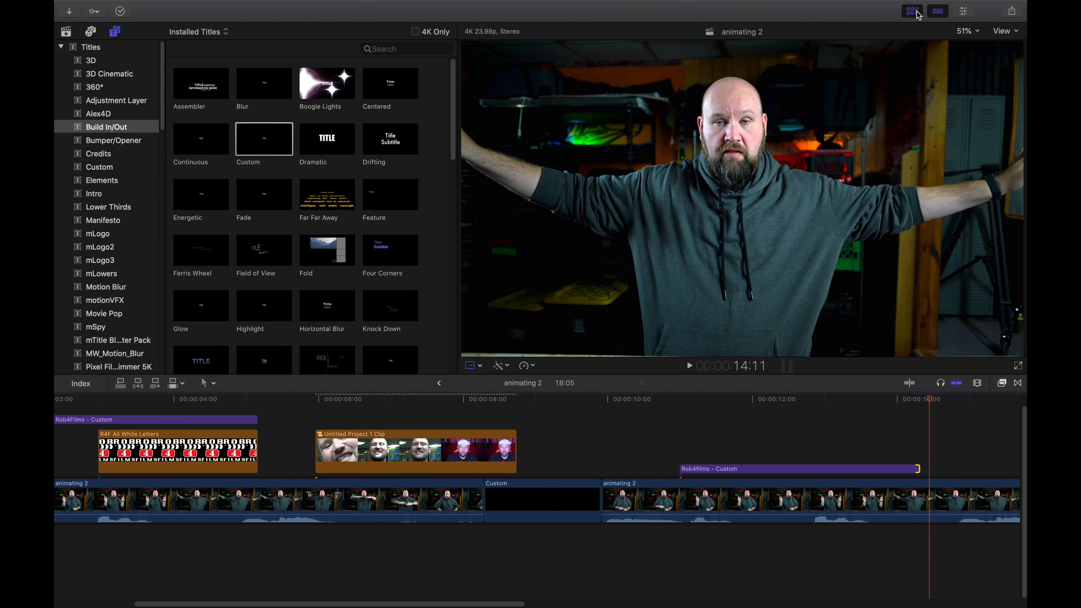
{"action": "left_click", "coordinate": [68, 32]}
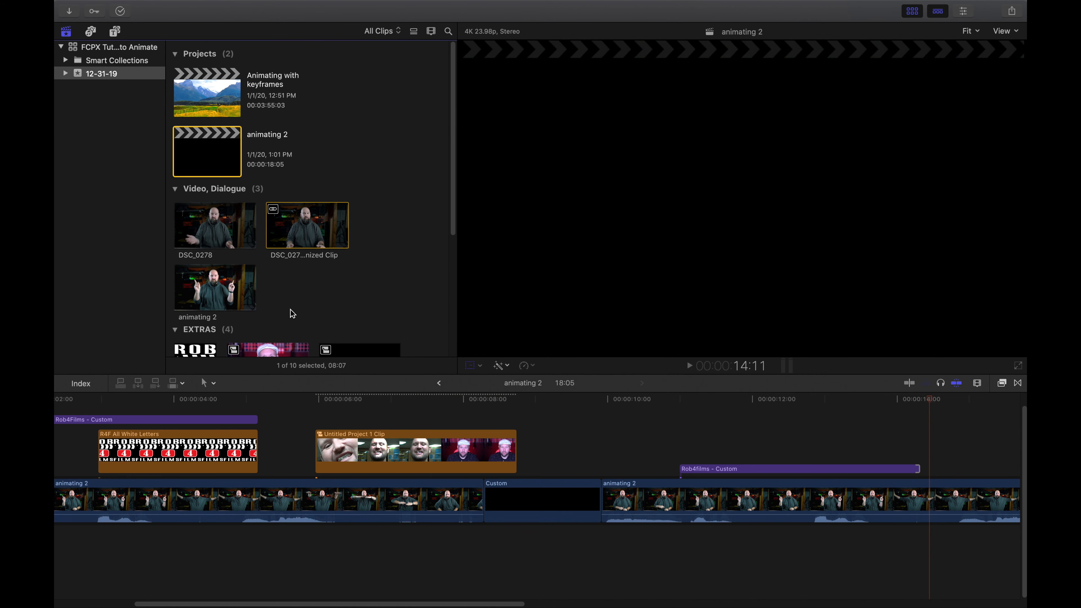
{"action": "scroll", "coordinate": [292, 314], "scroll_direction": "down", "scroll_amount": 3}
{"action": "left_click", "coordinate": [208, 314]}
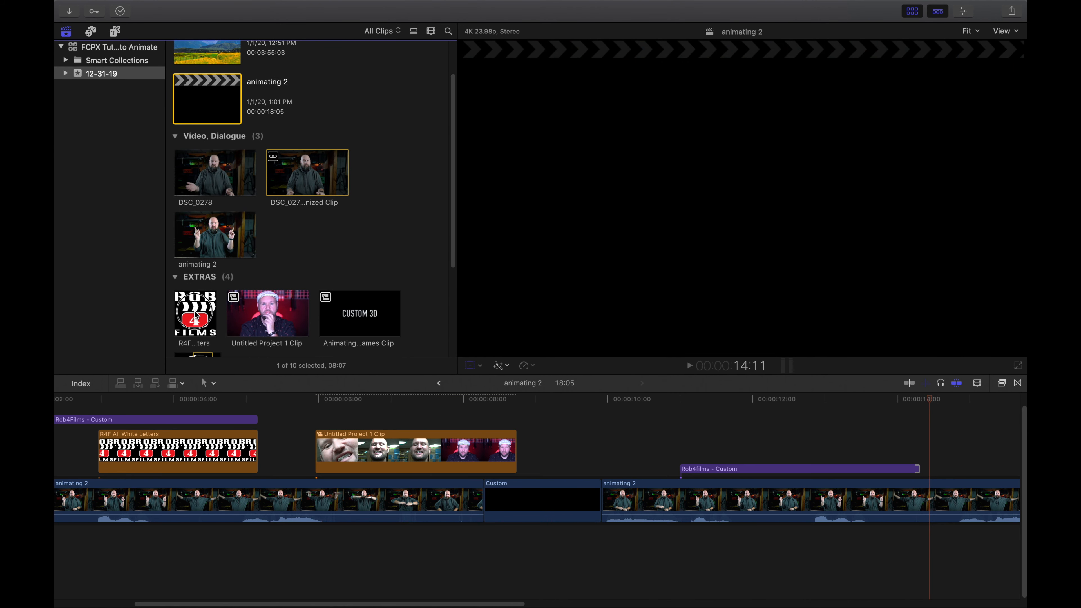
{"action": "left_click_drag", "start_coordinate": [373, 346], "coordinate": [790, 450]}
{"action": "scroll", "coordinate": [789, 450], "scroll_direction": "left", "scroll_amount": 5}
{"action": "scroll", "coordinate": [789, 450], "scroll_direction": "right", "scroll_amount": 5}
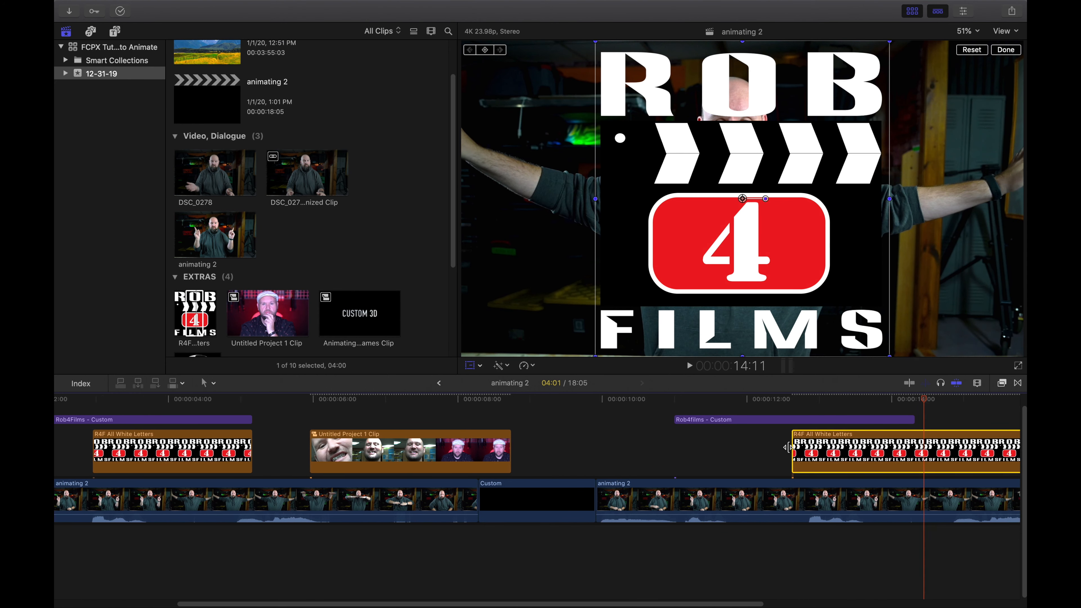
Scale the R4F logo down to about a third of its size and shift its clip slightly later, to where the second finger points up
{"action": "left_click", "coordinate": [726, 405]}
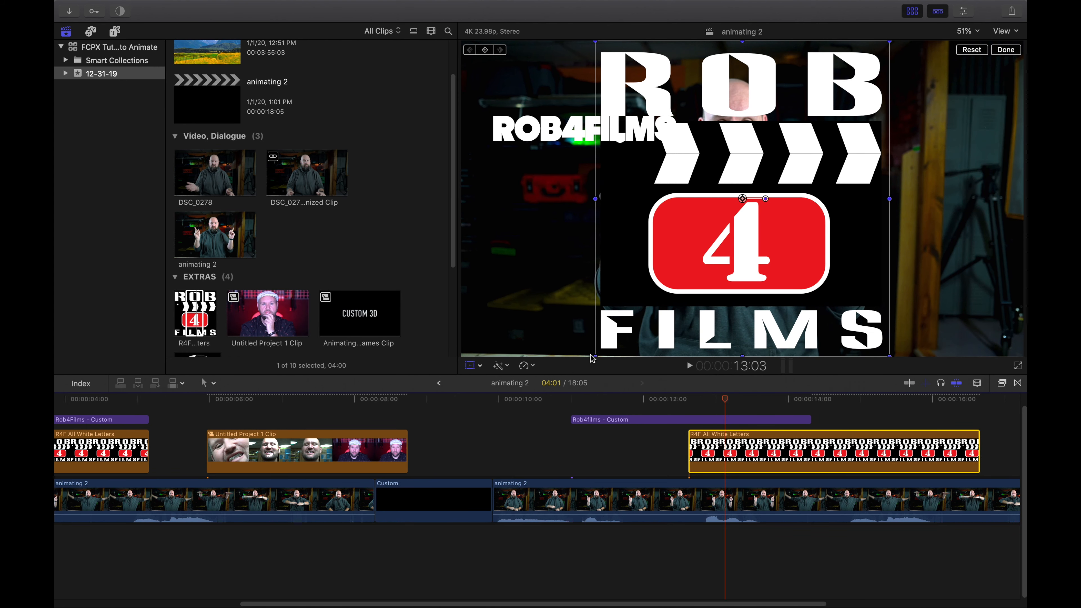
{"action": "left_click_drag", "start_coordinate": [597, 354], "coordinate": [699, 244]}
{"action": "left_click_drag", "start_coordinate": [731, 402], "coordinate": [696, 400]}
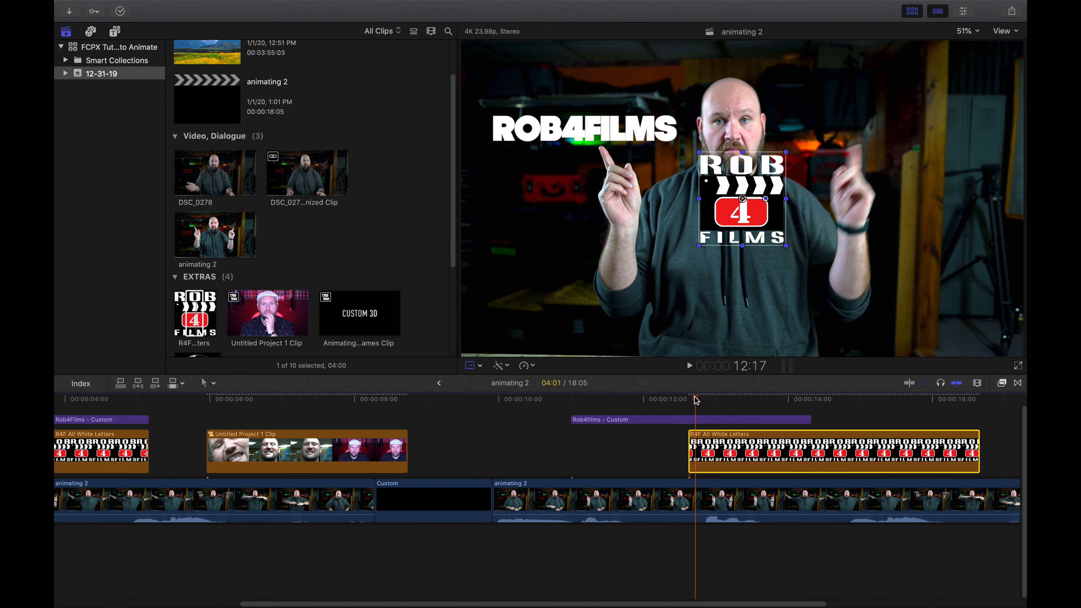
{"action": "key", "text": "Right"}
{"action": "key", "text": "Right"}
{"action": "key", "text": "Right"}
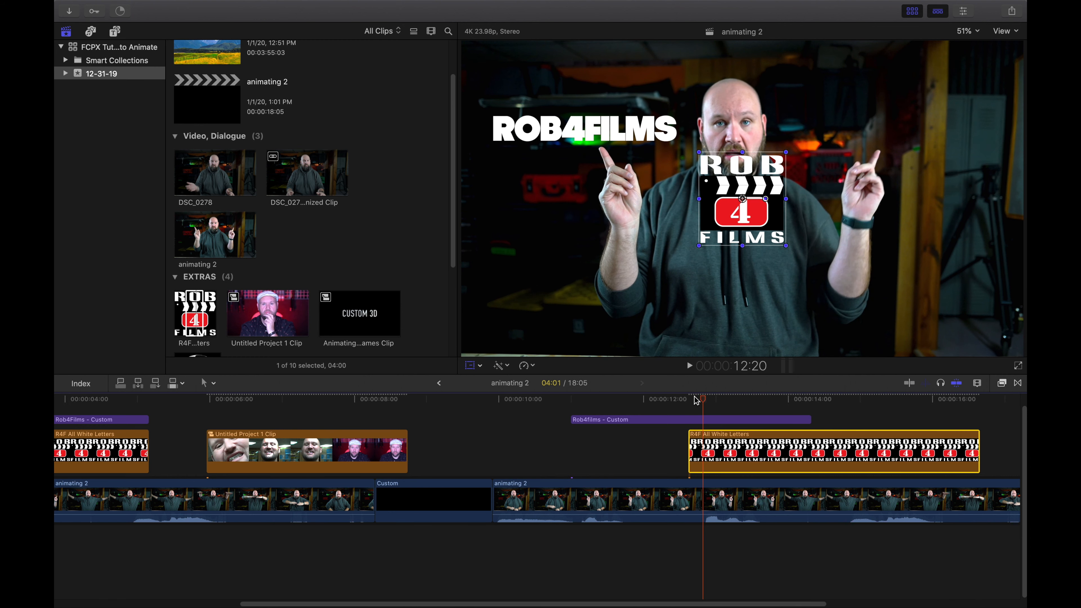
{"action": "key", "text": "Left"}
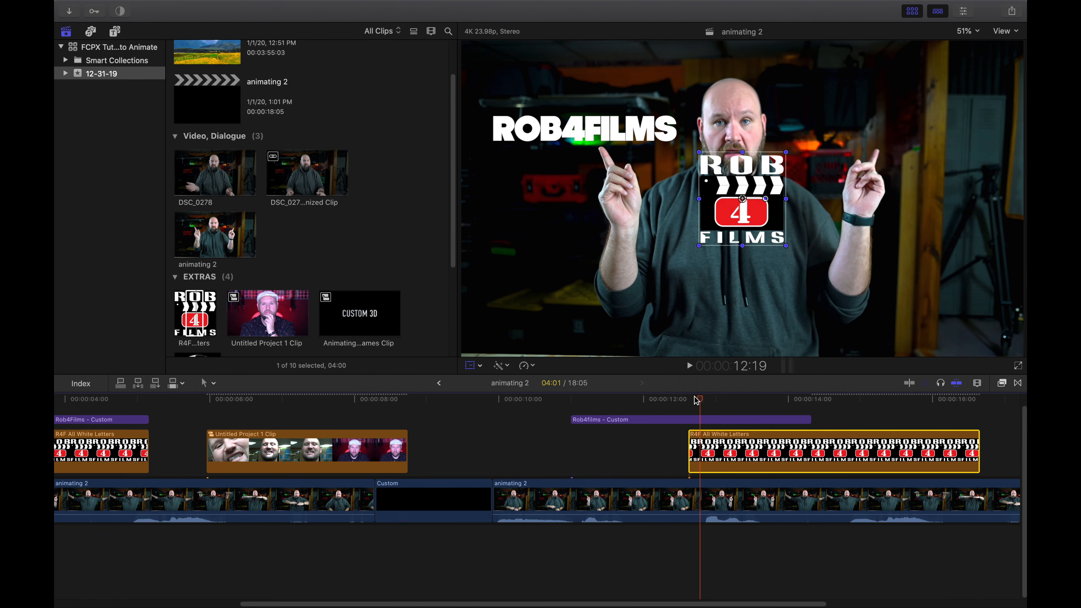
{"action": "key", "text": "Left"}
{"action": "key", "text": "Left"}
{"action": "key", "text": "Right"}
{"action": "left_click_drag", "start_coordinate": [720, 459], "coordinate": [729, 458]}
Play the logo's entrance and move the logo just above the second raised pointing finger, opposite the Rob4films title
{"action": "key", "text": "shift+slash"}
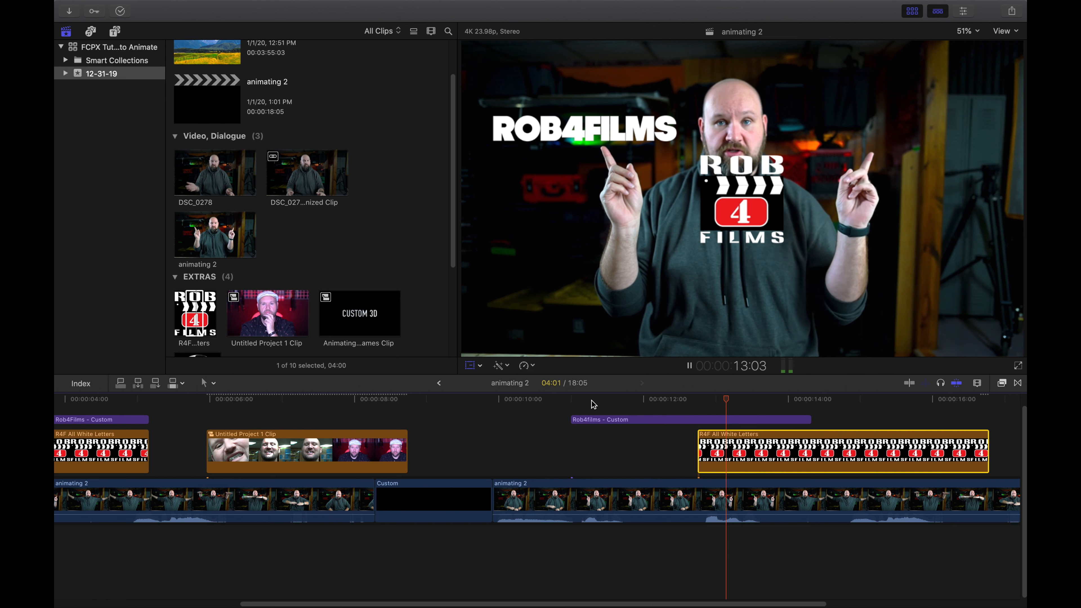
{"action": "key", "text": "space"}
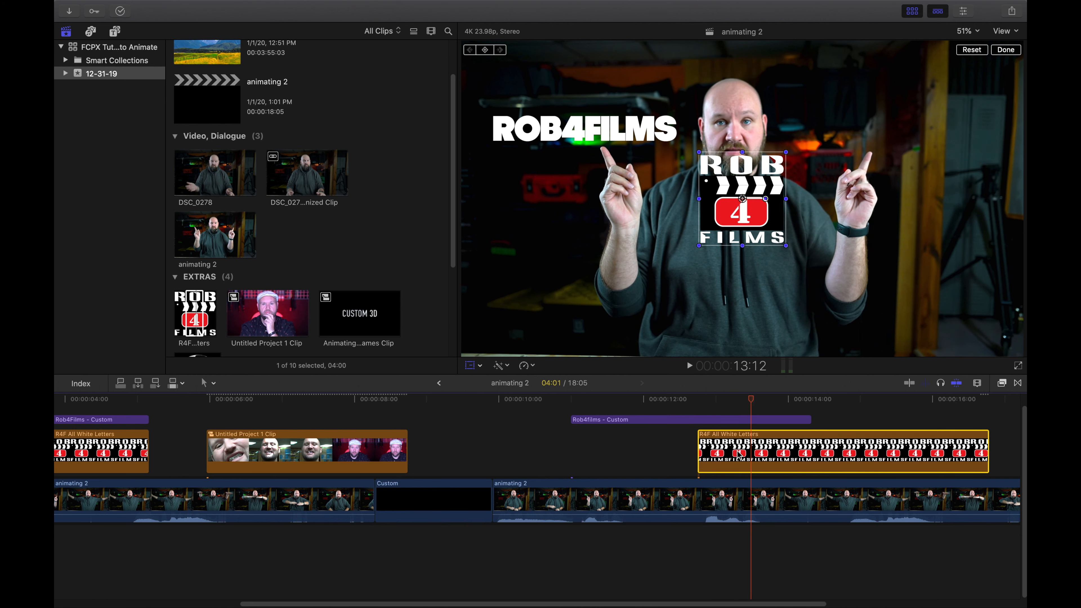
{"action": "left_click_drag", "start_coordinate": [726, 207], "coordinate": [923, 116]}
{"action": "left_click_drag", "start_coordinate": [924, 115], "coordinate": [924, 115]}
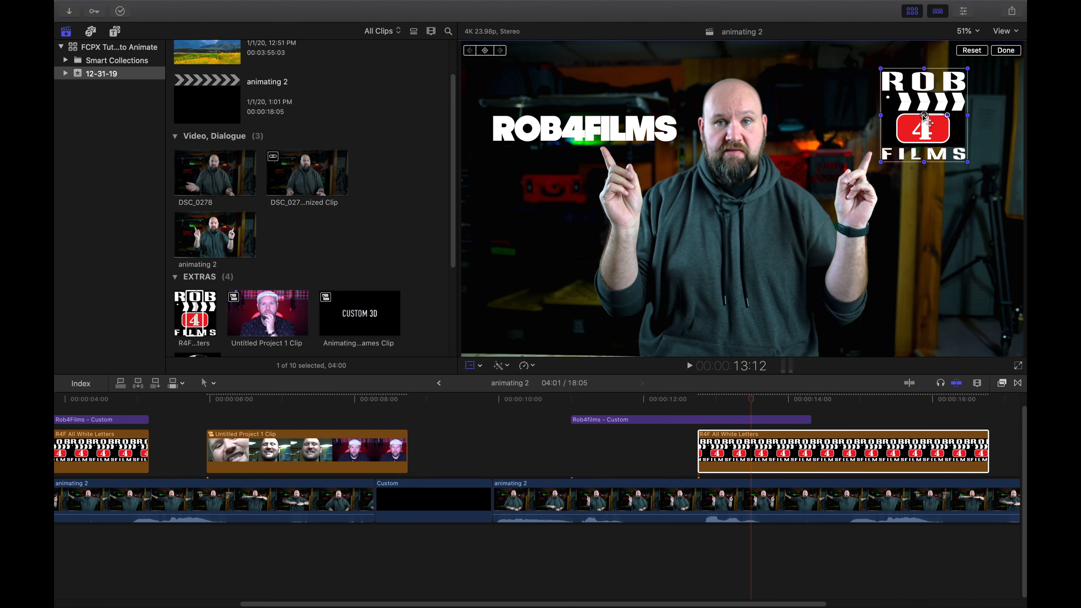
Play the title and logo section, shift the logo clip to start at 12:19, and replay the entrance
{"action": "left_click", "coordinate": [589, 403]}
{"action": "key", "text": "space"}
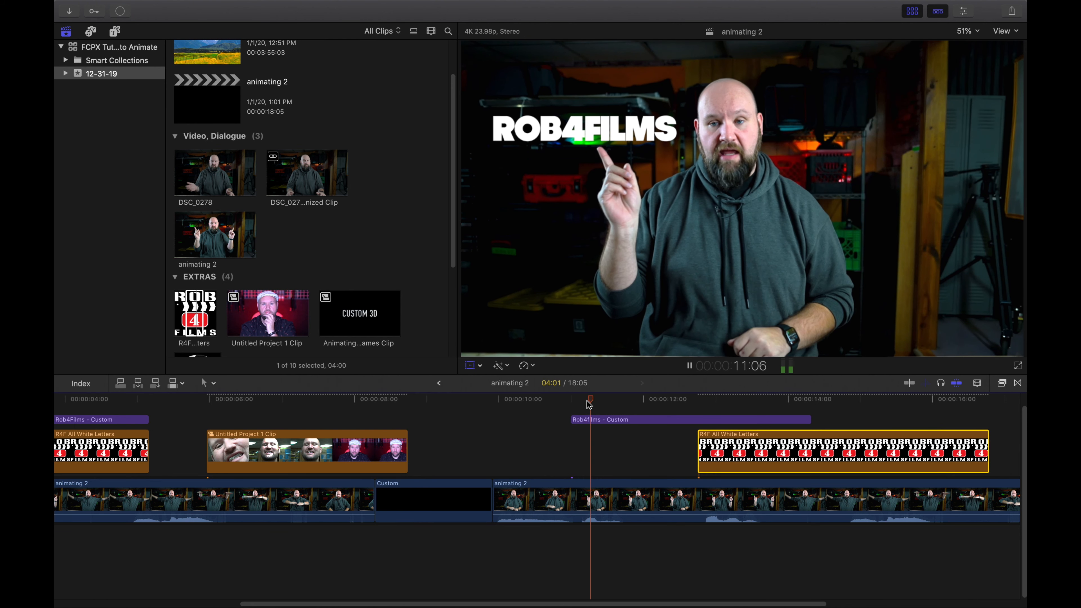
{"action": "key", "text": "space"}
{"action": "left_click_drag", "start_coordinate": [707, 456], "coordinate": [711, 457]}
{"action": "left_click", "coordinate": [644, 400]}
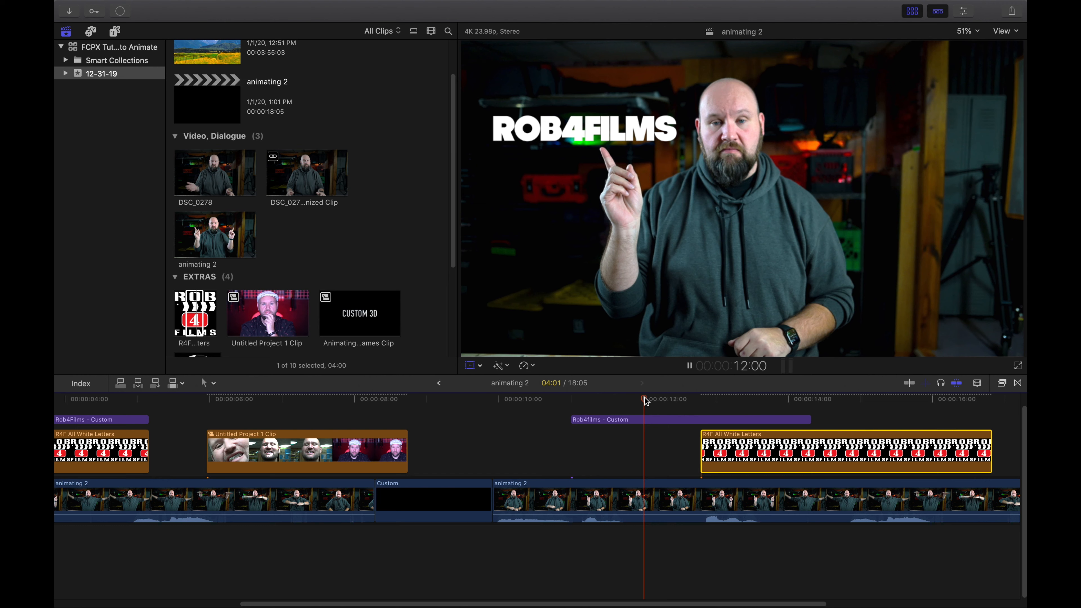
{"action": "key", "text": "space"}
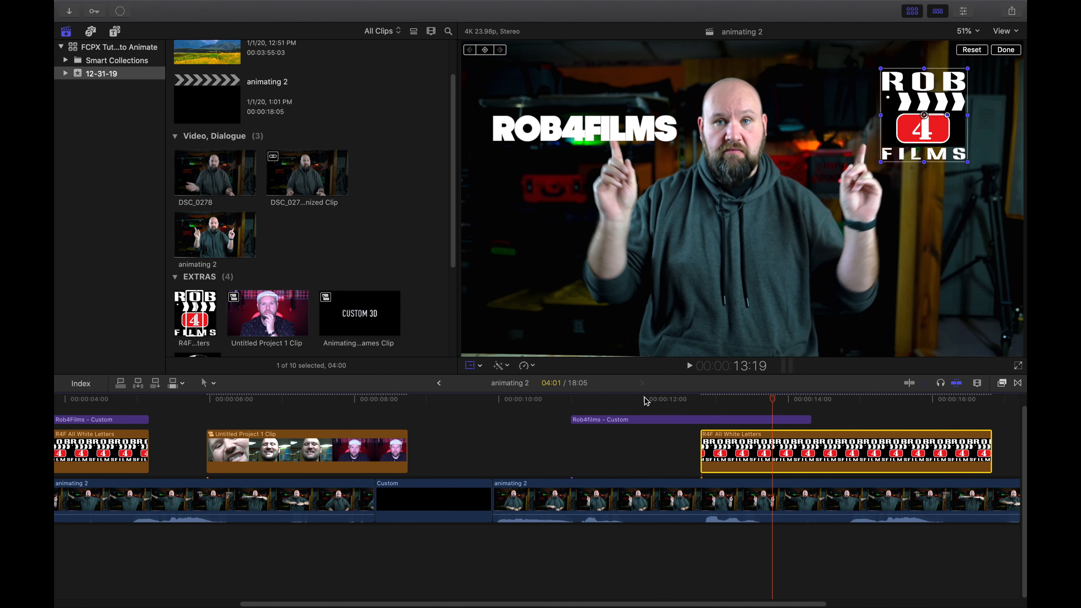
Play on to the spread arms and trim the end of the logo clip to 14:08, in line with the end of the Rob4films title
{"action": "key", "text": "space"}
{"action": "key", "text": "space"}
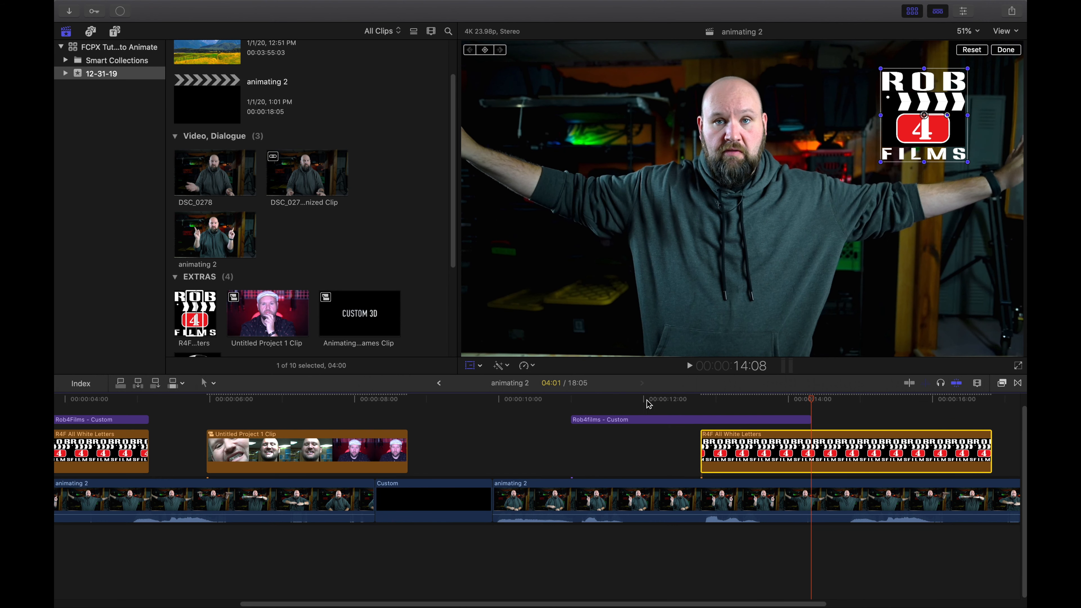
{"action": "key", "text": "space"}
{"action": "key", "text": "space"}
{"action": "left_click_drag", "start_coordinate": [988, 445], "coordinate": [810, 441]}
Play back the trimmed logo from just before its entrance to check its timing against the gestures
{"action": "left_click", "coordinate": [682, 400]}
{"action": "key", "text": "space"}
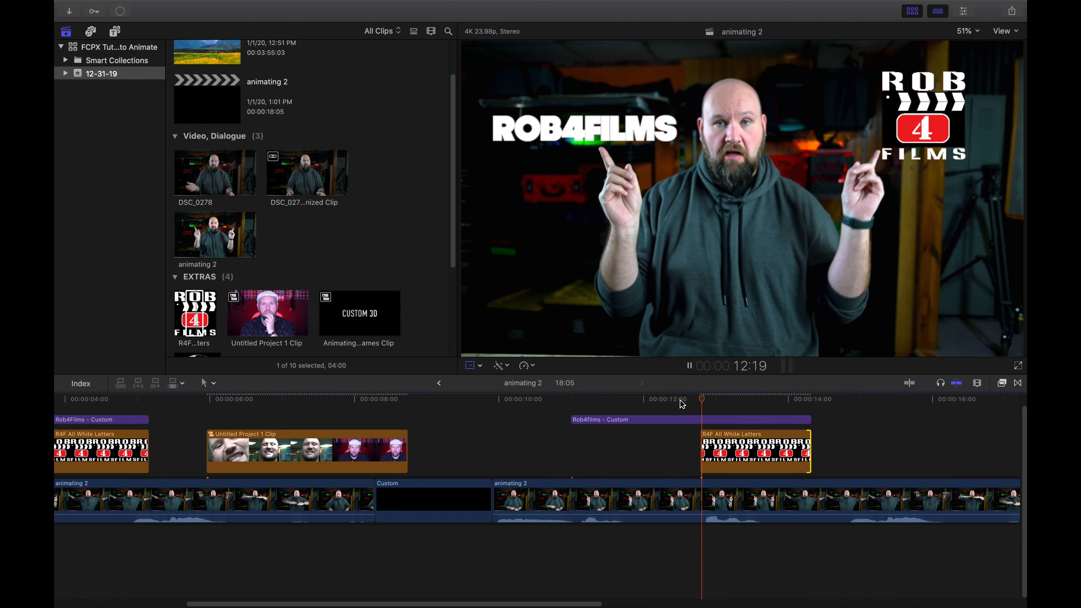
{"action": "key", "text": "space"}
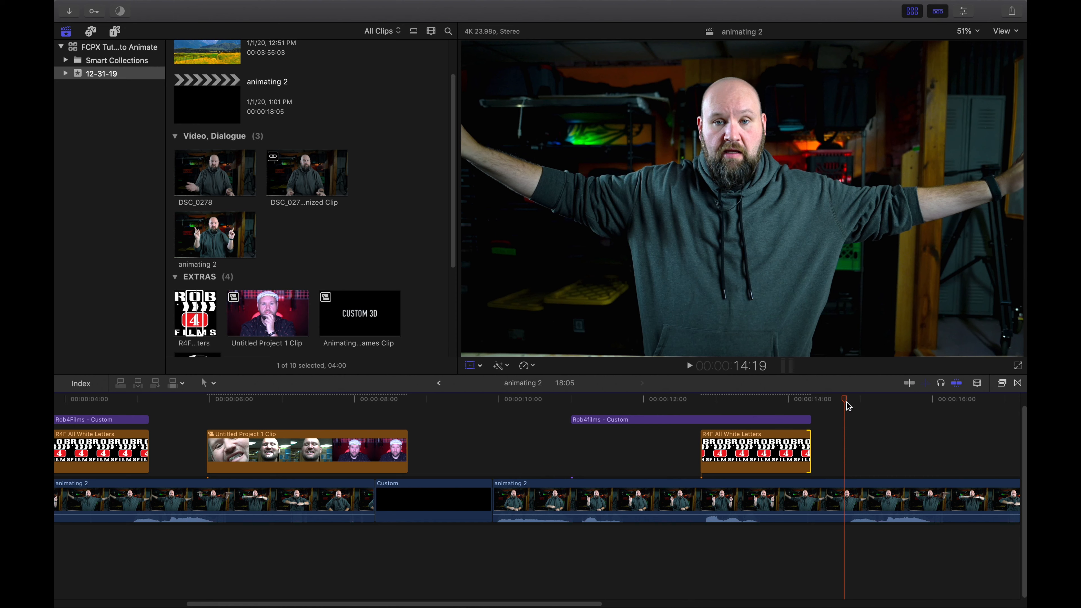
Play to the next arm gesture and connect Untitled Project 1 Clip from EXTRAS above the animating 2 clip at 15:17
{"action": "key", "text": "space"}
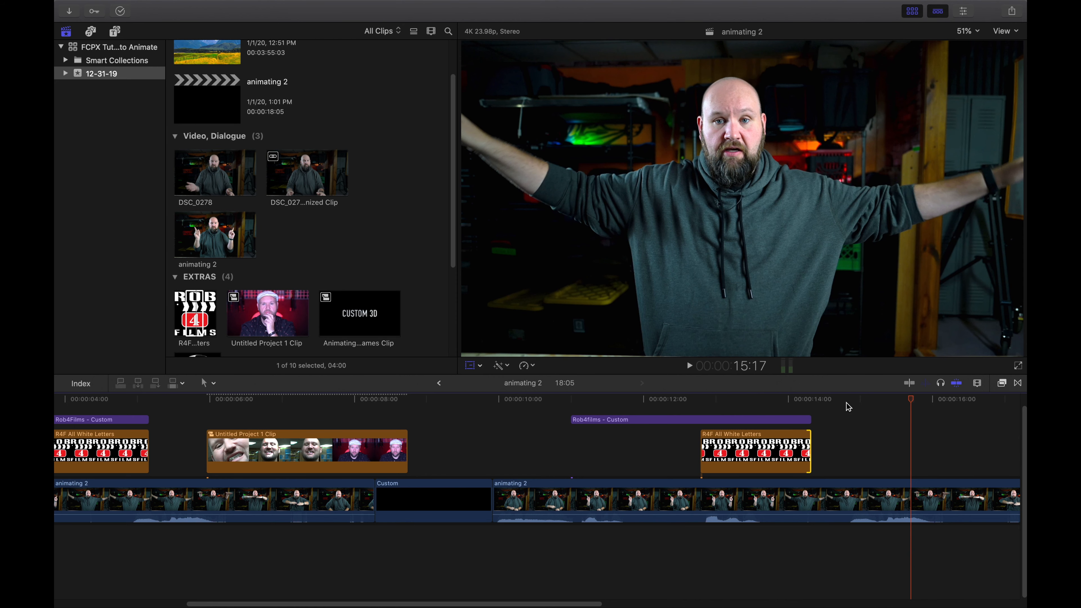
{"action": "left_click", "coordinate": [282, 313]}
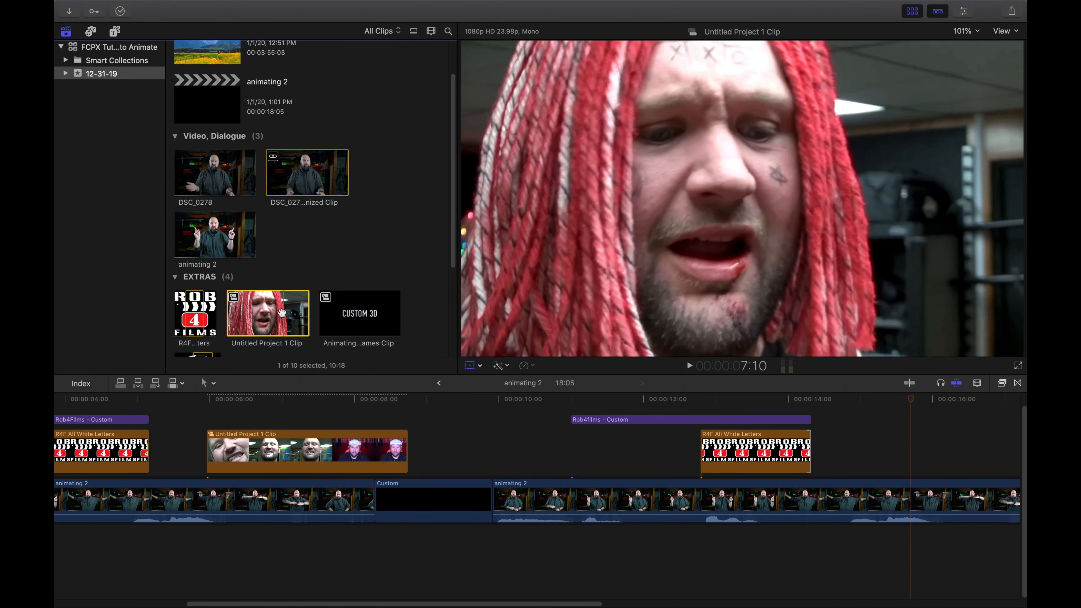
{"action": "left_click_drag", "start_coordinate": [278, 309], "coordinate": [909, 448]}
{"action": "scroll", "coordinate": [908, 452], "scroll_direction": "left", "scroll_amount": 3}
{"action": "scroll", "coordinate": [909, 454], "scroll_direction": "right", "scroll_amount": 8}
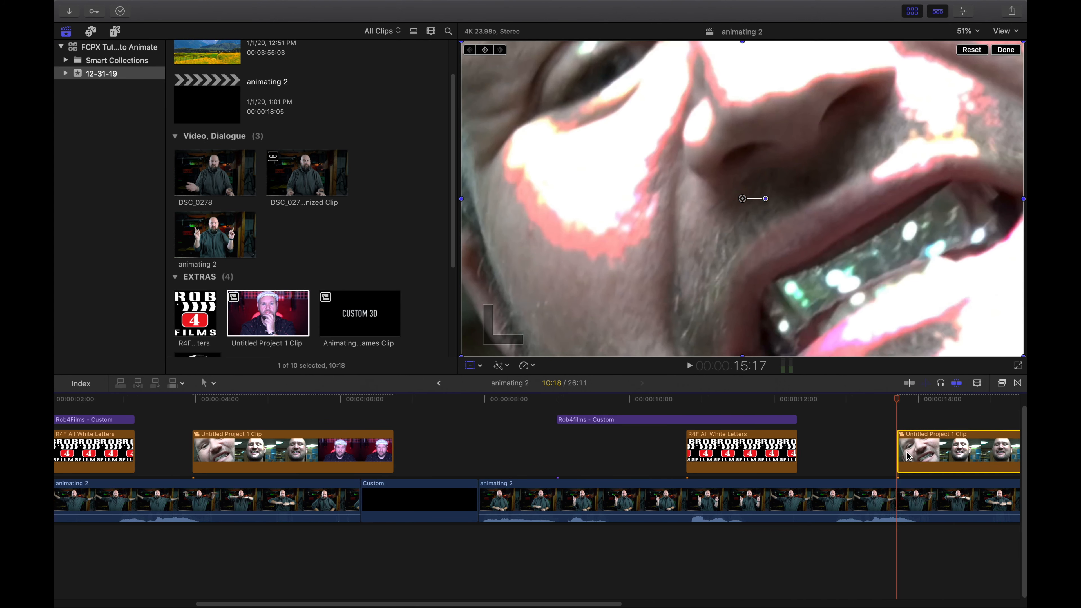
Cut the new Untitled Project 1 Clip at the end of the animating 2 clip and delete the excess part
{"action": "scroll", "coordinate": [894, 457], "scroll_direction": "right", "scroll_amount": 3}
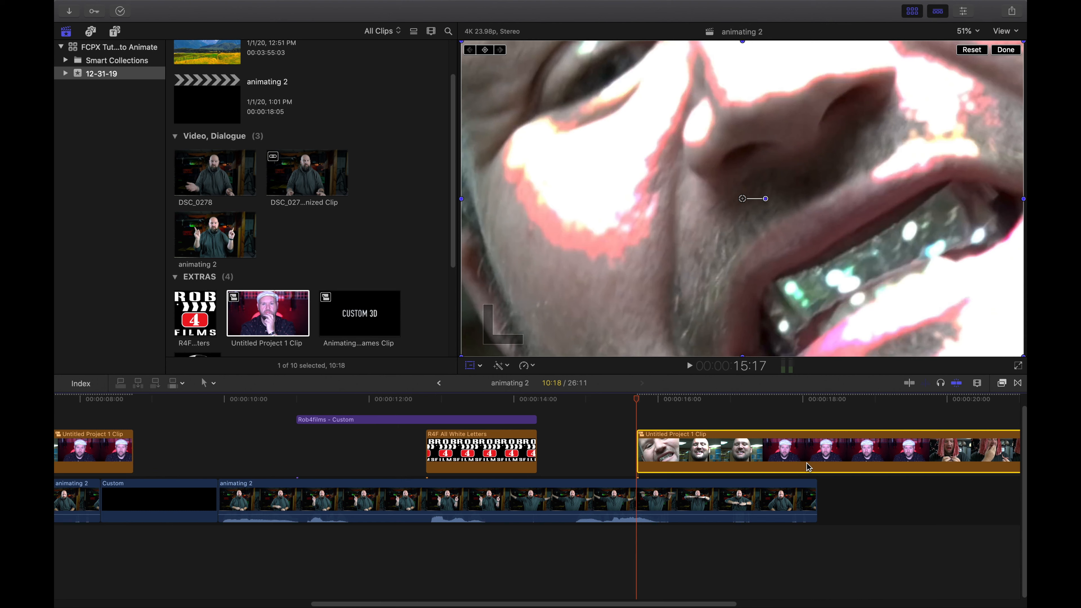
{"action": "key", "text": "b"}
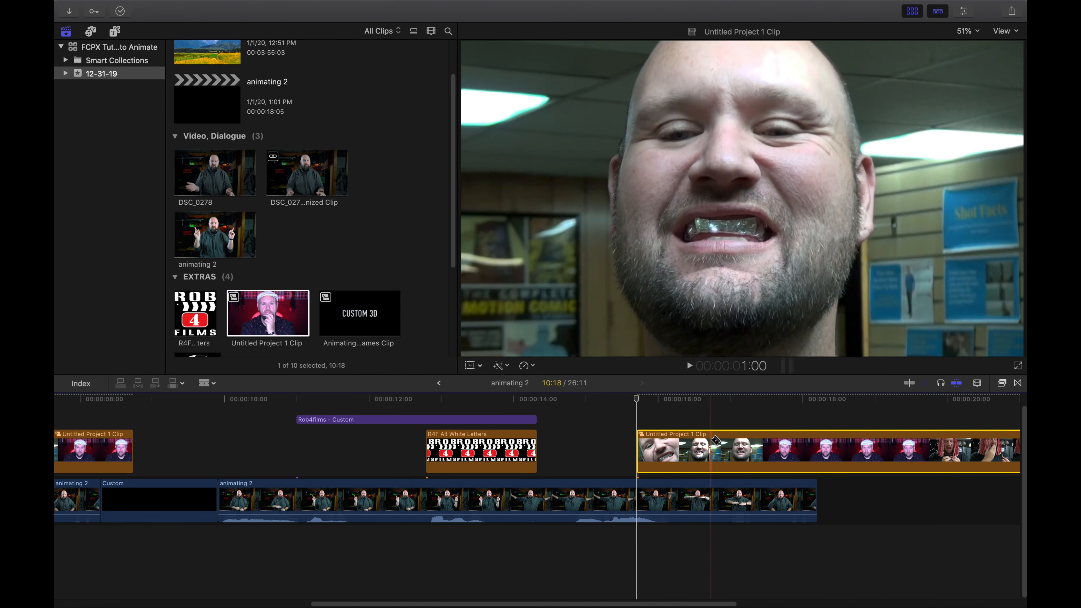
{"action": "left_click", "coordinate": [822, 456]}
{"action": "key", "text": "a"}
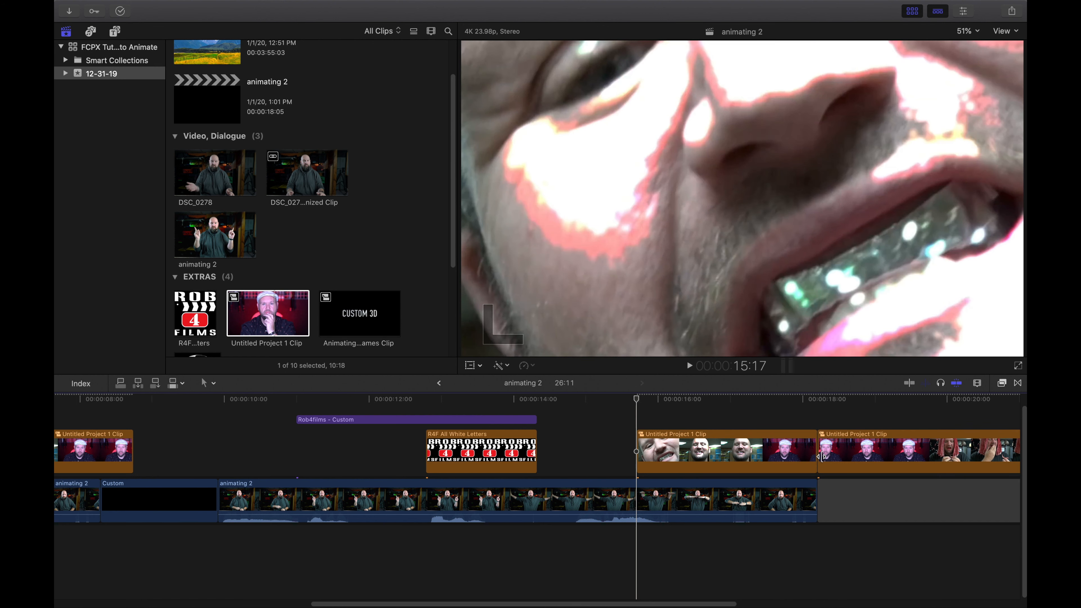
{"action": "left_click", "coordinate": [851, 459]}
{"action": "key", "text": "Delete"}
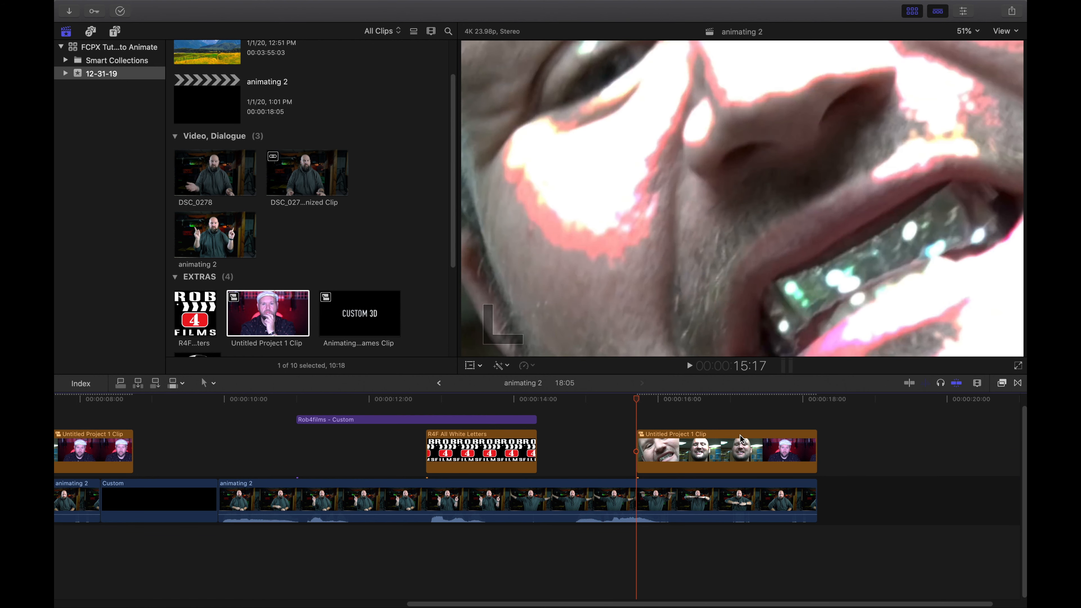
Use Transform to shrink the new Untitled Project 1 Clip to under half size and place it over the chest, just below the chin
{"action": "left_click", "coordinate": [667, 451]}
{"action": "left_click_drag", "start_coordinate": [638, 399], "coordinate": [649, 402]}
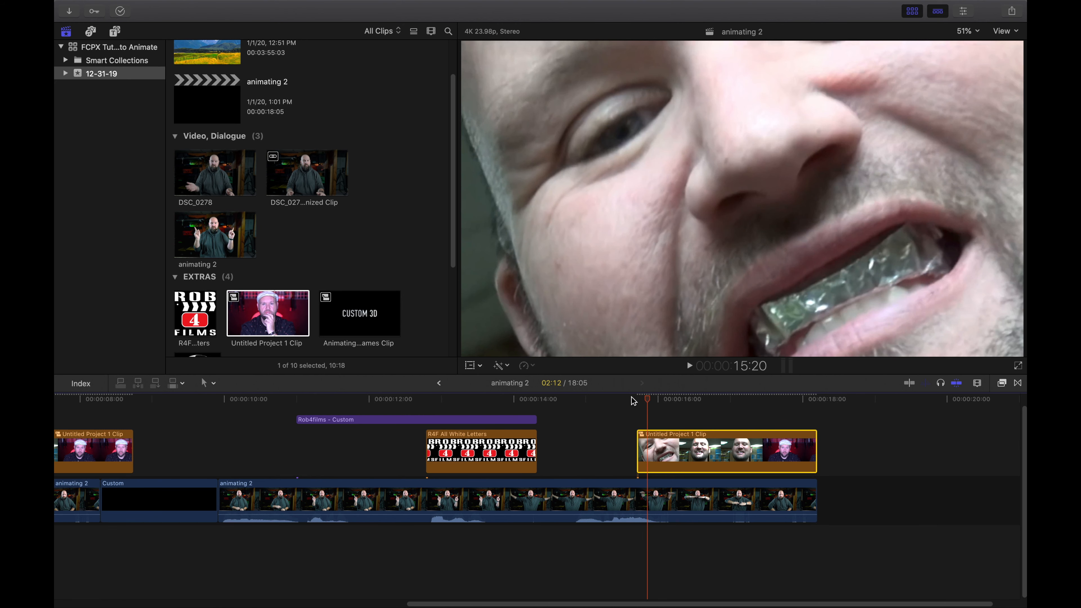
{"action": "left_click", "coordinate": [470, 365]}
{"action": "left_click_drag", "start_coordinate": [460, 353], "coordinate": [669, 320]}
{"action": "left_click_drag", "start_coordinate": [647, 401], "coordinate": [623, 403]}
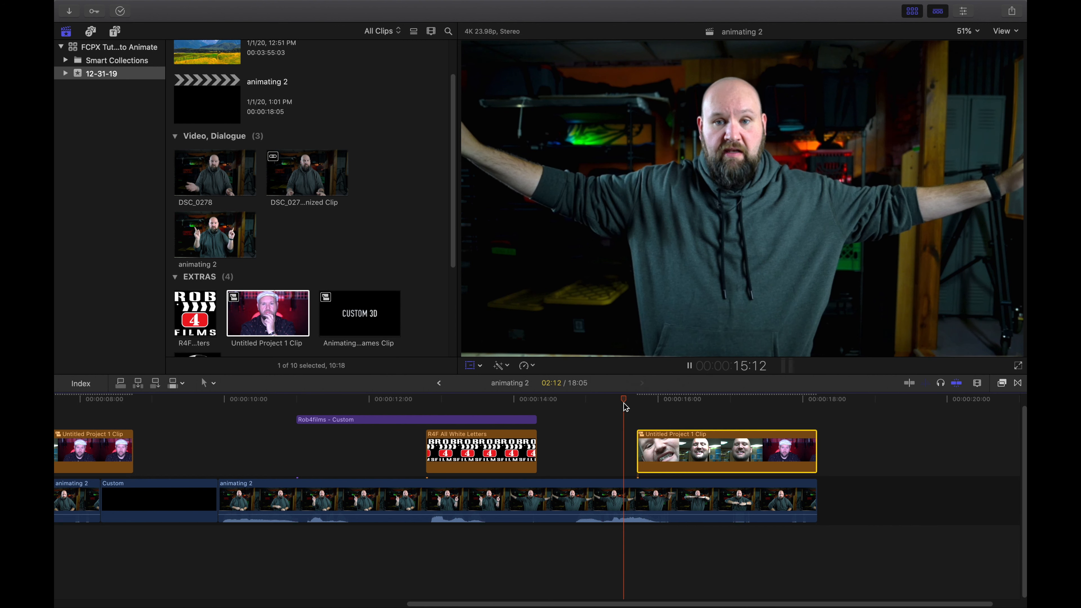
{"action": "key", "text": "space"}
{"action": "left_click_drag", "start_coordinate": [728, 274], "coordinate": [729, 247]}
Play the video insert's entrance and shift Untitled Project 1 Clip slightly later, to start just after the 16-second mark
{"action": "left_click", "coordinate": [638, 394]}
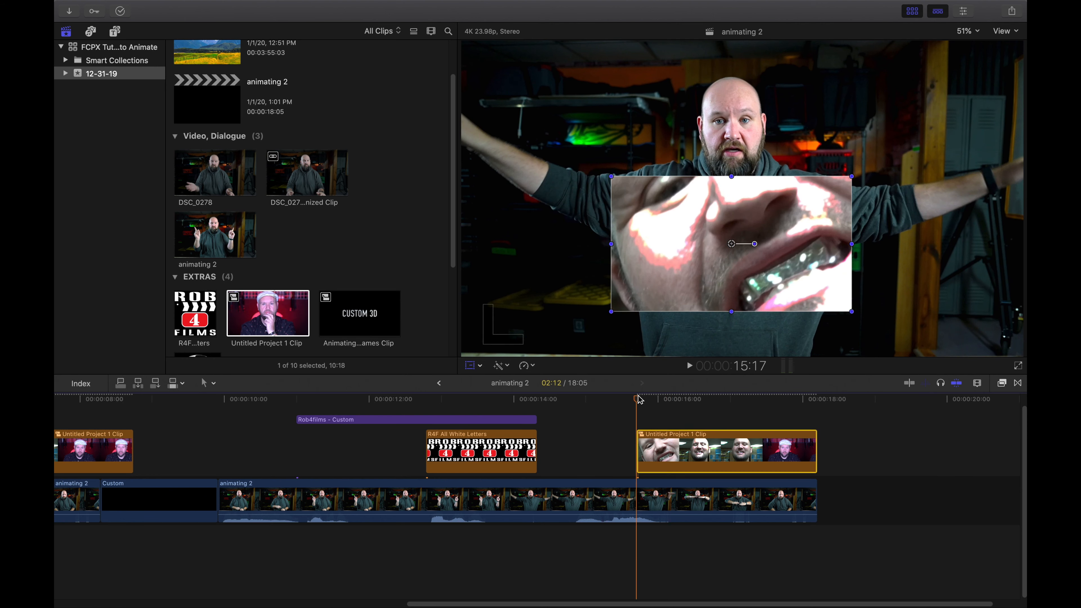
{"action": "key", "text": "space"}
{"action": "key", "text": "space"}
{"action": "left_click", "coordinate": [592, 393]}
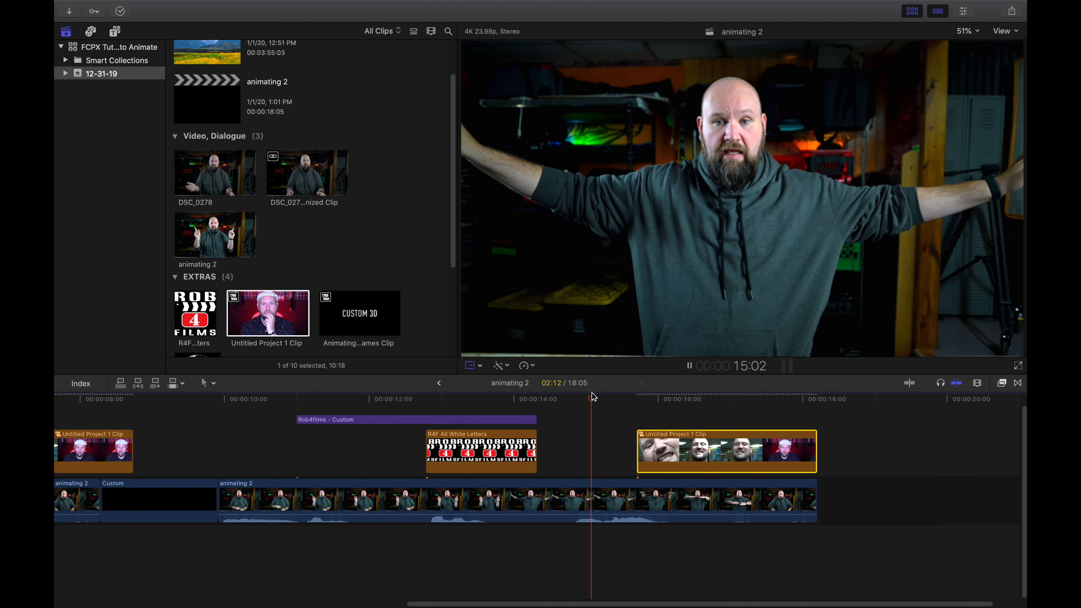
{"action": "key", "text": "space"}
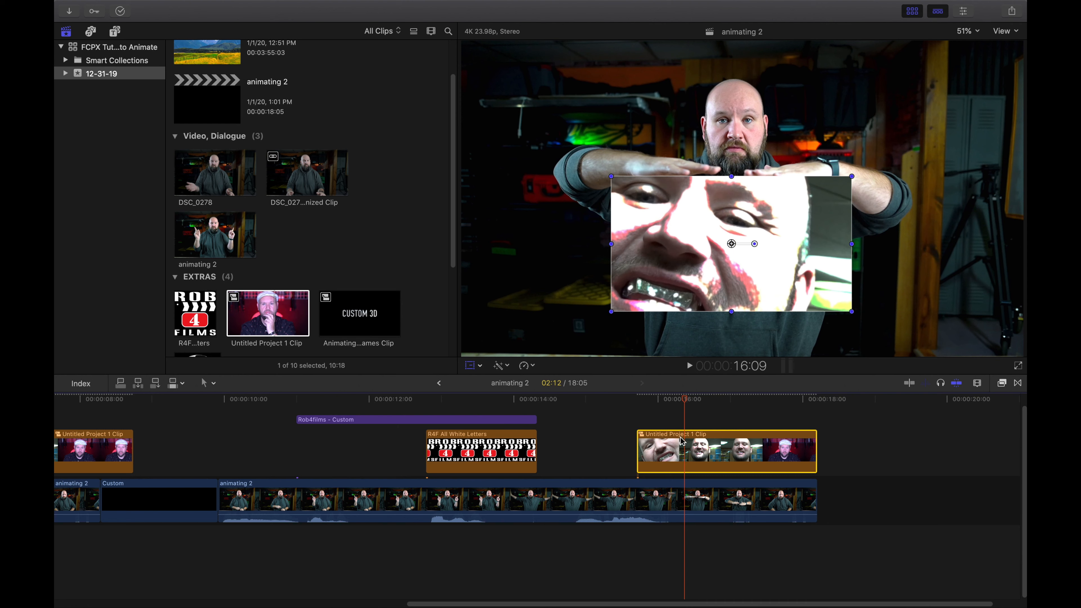
{"action": "left_click_drag", "start_coordinate": [694, 445], "coordinate": [723, 445]}
{"action": "key", "text": "shift+t"}
Play the shifted video insert against the hand gesture, trim its end slightly shorter, and replay it
{"action": "left_click", "coordinate": [607, 398]}
{"action": "key", "text": "space"}
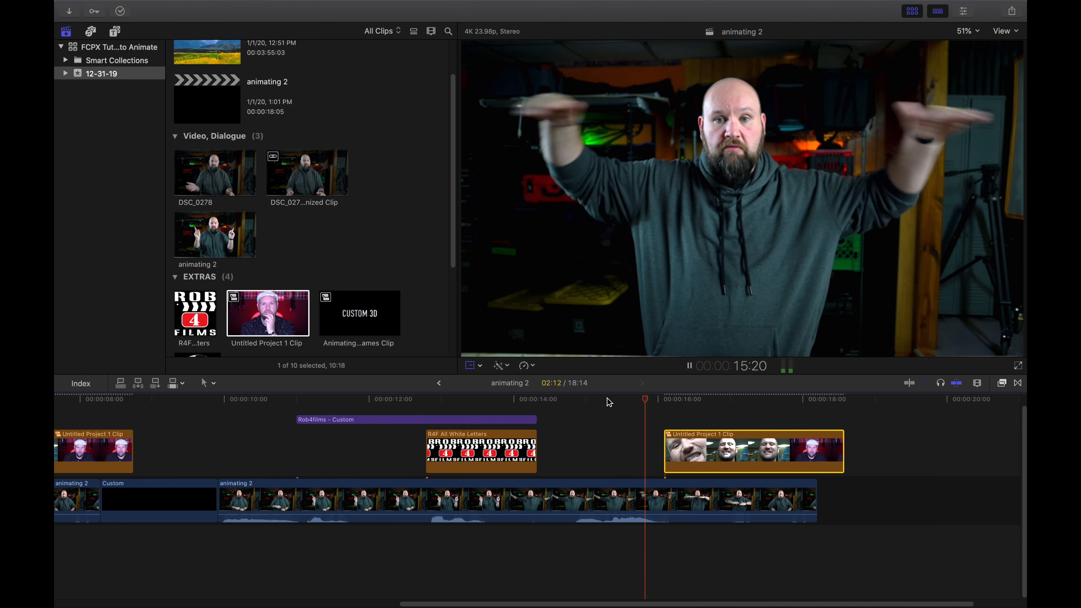
{"action": "key", "text": "space"}
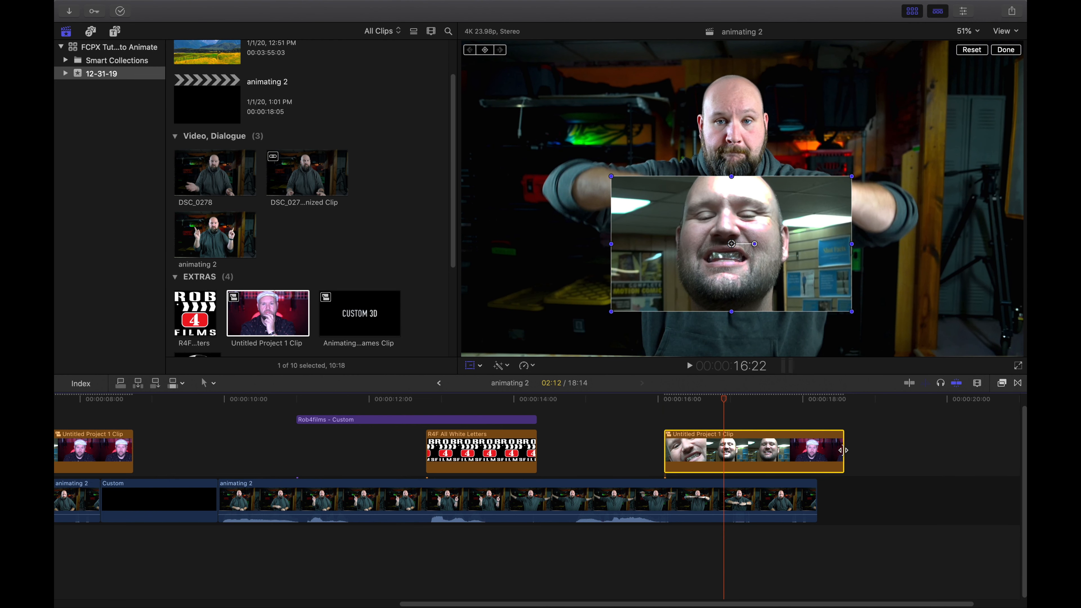
{"action": "mouse_move", "coordinate": [843, 450]}
{"action": "left_mouse_down"}
{"action": "mouse_move", "coordinate": [822, 453]}
{"action": "mouse_move", "coordinate": [840, 451]}
{"action": "left_mouse_up"}
{"action": "left_click", "coordinate": [657, 398]}
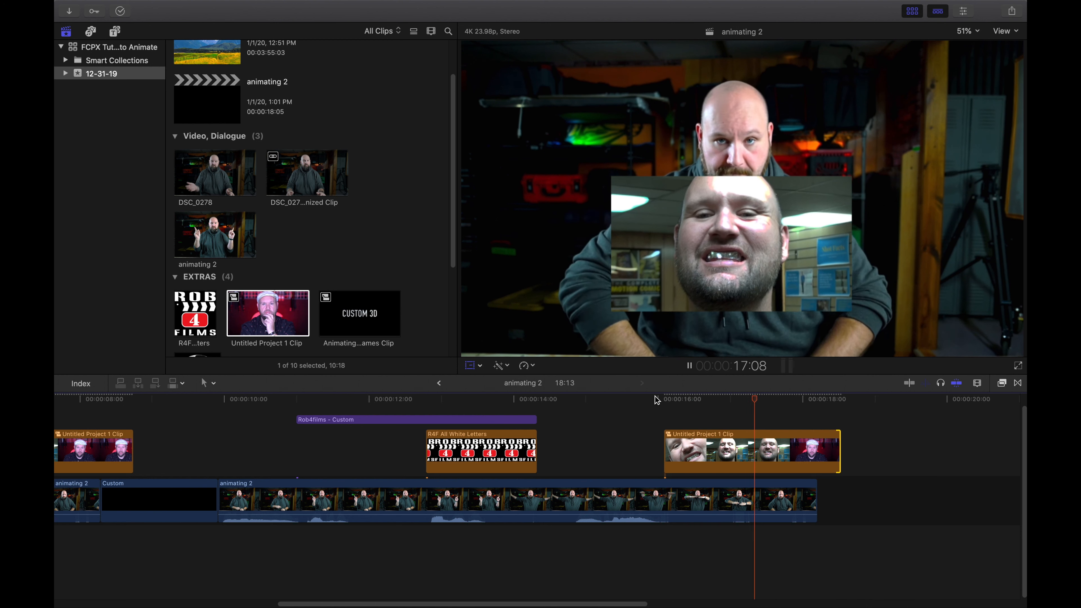
Stop playback, return the playhead to 10:21 just before the Rob4films title, and hide the clip browser
{"action": "key", "text": "space"}
{"action": "scroll", "coordinate": [546, 469], "scroll_direction": "left", "scroll_amount": 2}
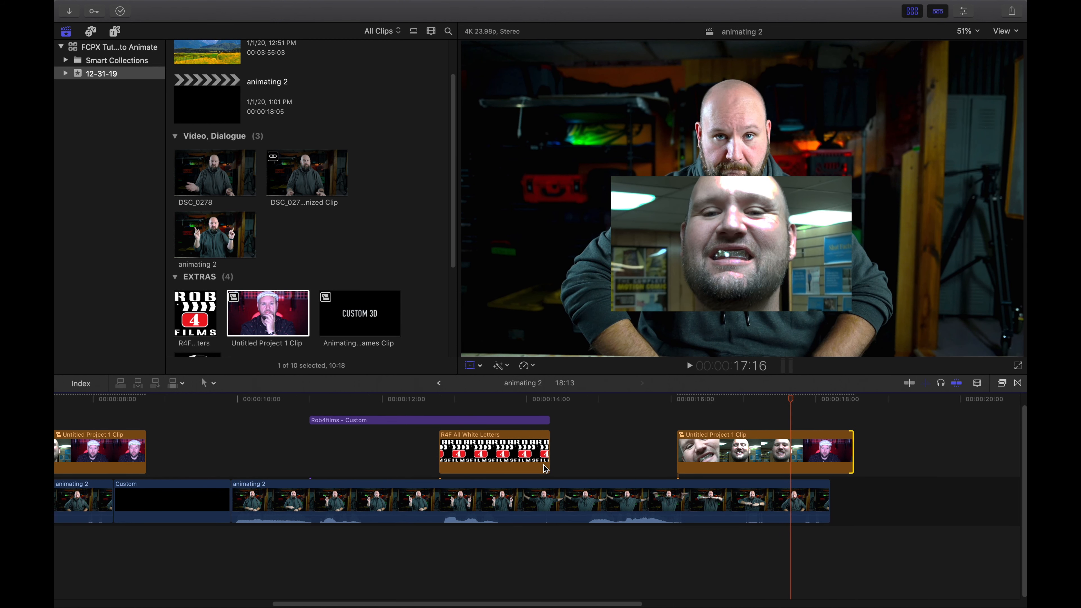
{"action": "scroll", "coordinate": [546, 468], "scroll_direction": "up", "scroll_amount": 1}
{"action": "left_click", "coordinate": [301, 400]}
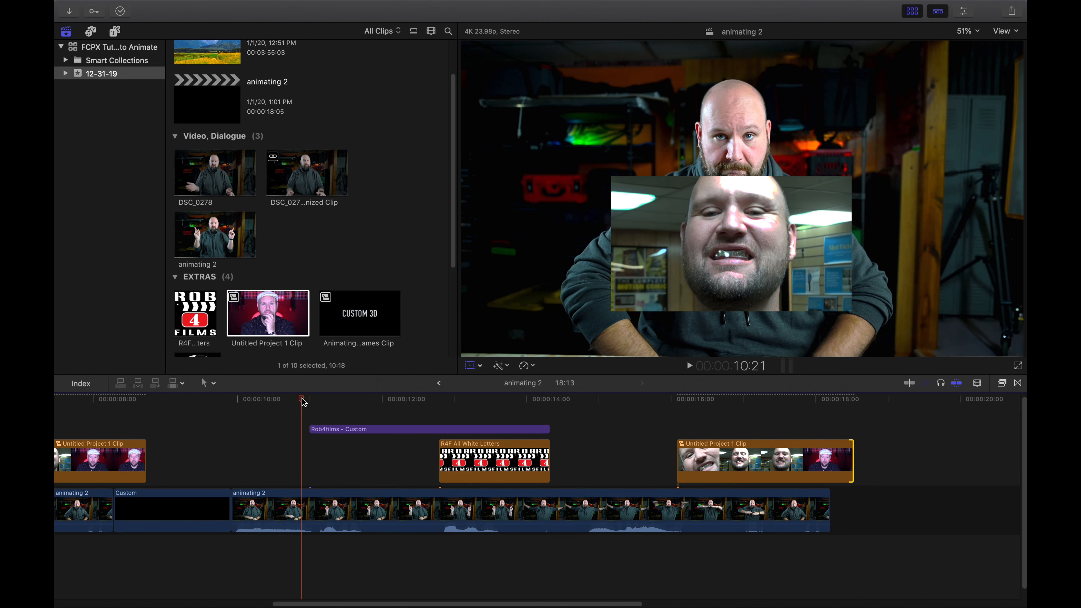
{"action": "scroll", "coordinate": [302, 407], "scroll_direction": "right", "scroll_amount": 2}
{"action": "scroll", "coordinate": [302, 406], "scroll_direction": "left", "scroll_amount": 8}
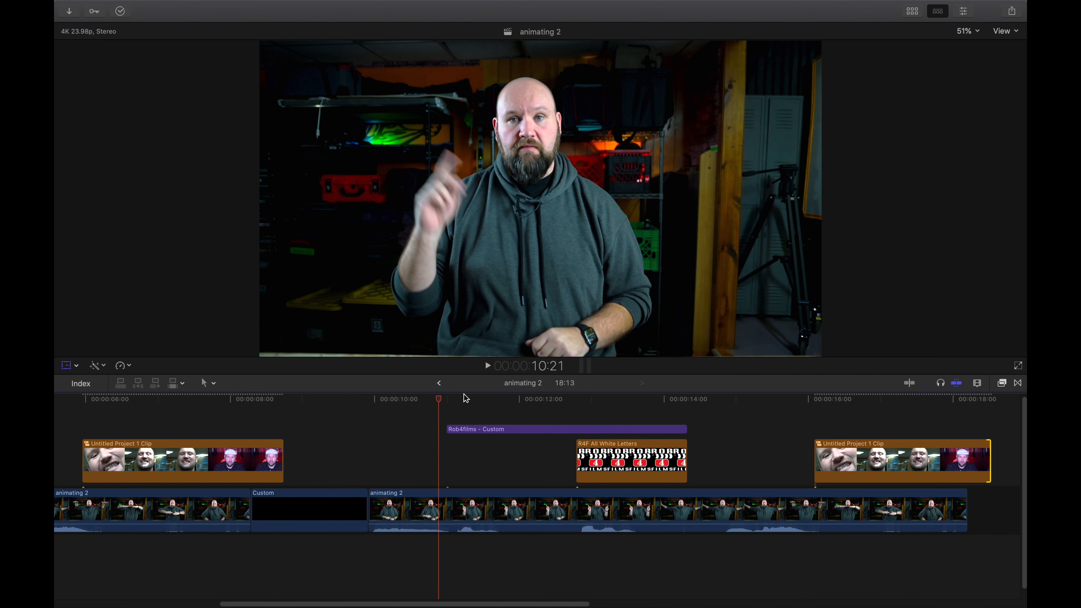
Using Transform, keyframe the Rob4films title's position at 13:19, and at 14:04 move it horizontally out past the frame's left edge
{"action": "left_click", "coordinate": [466, 398]}
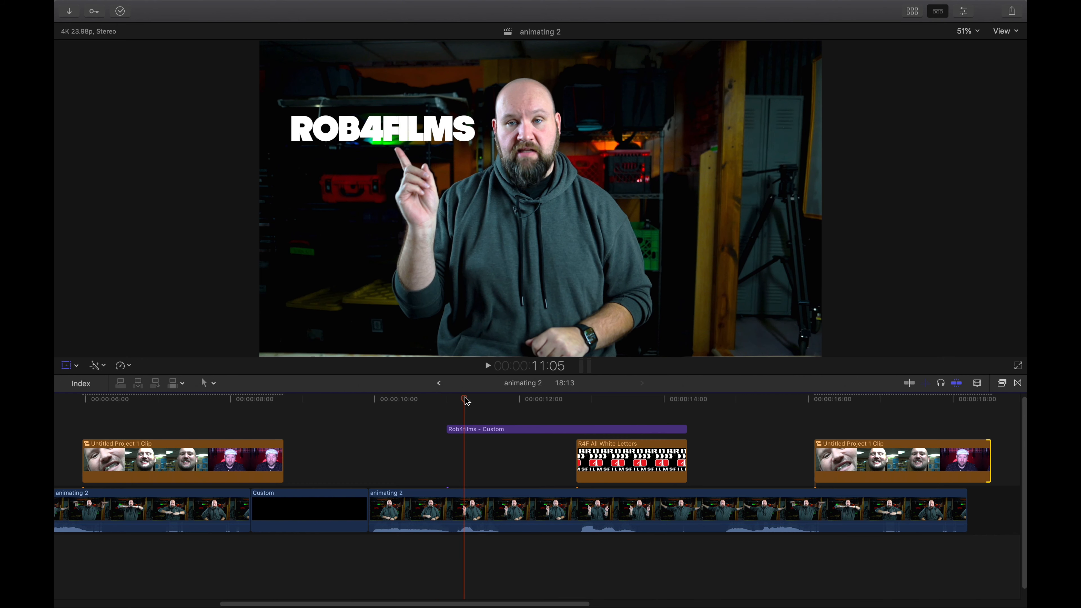
{"action": "left_click", "coordinate": [490, 429]}
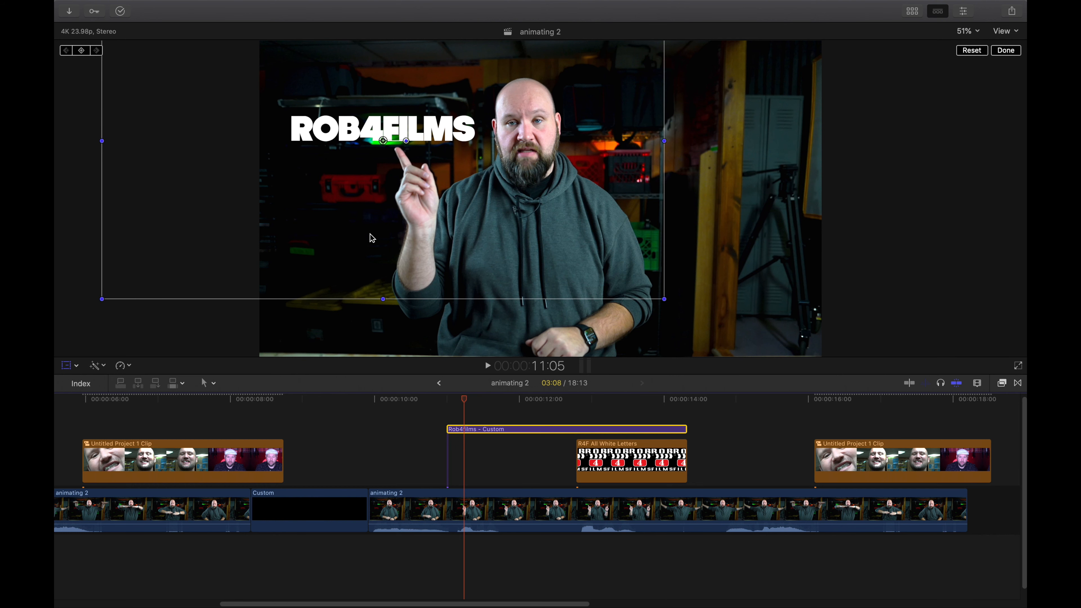
{"action": "left_click", "coordinate": [77, 367]}
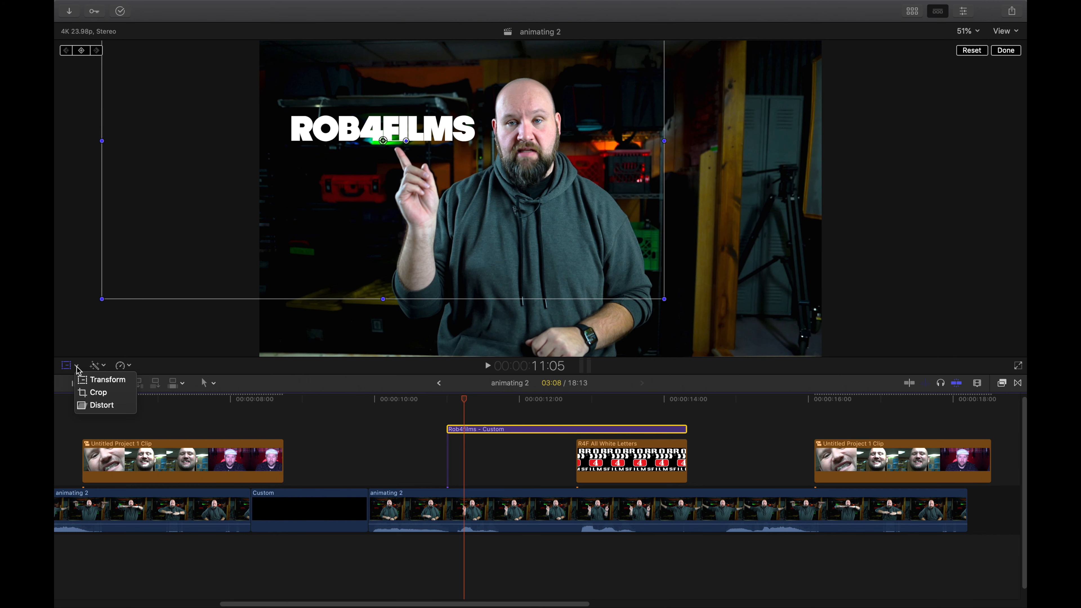
{"action": "left_click", "coordinate": [106, 379]}
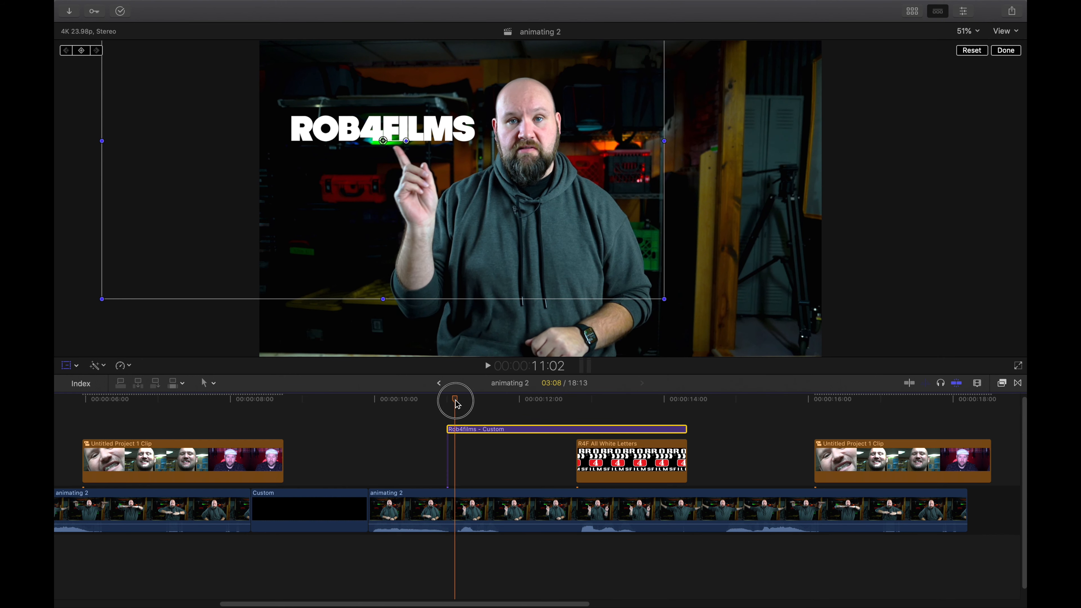
{"action": "left_click_drag", "start_coordinate": [466, 403], "coordinate": [651, 412]}
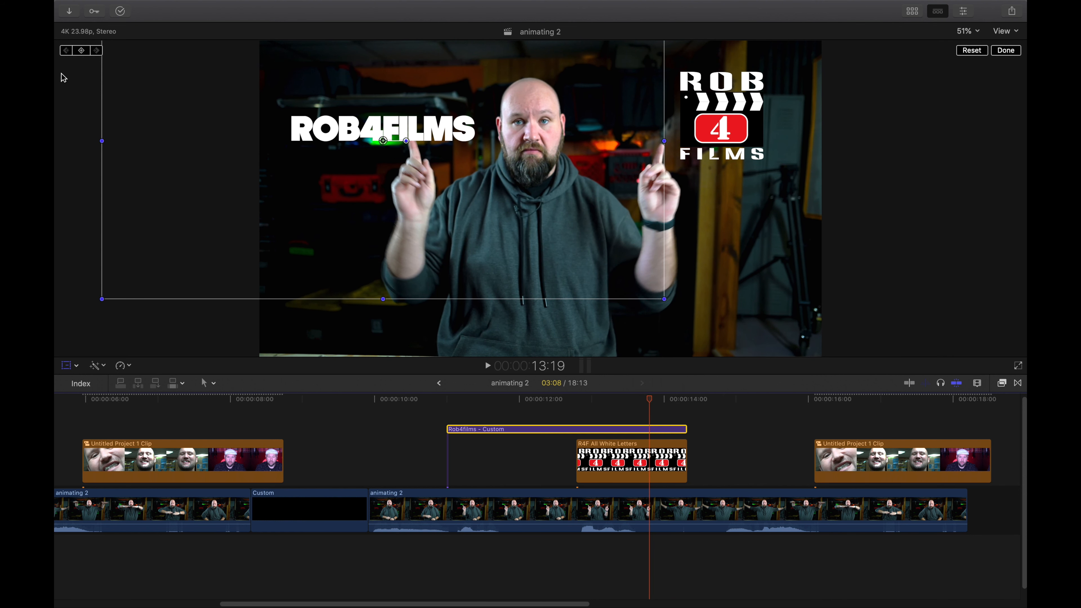
{"action": "left_click", "coordinate": [81, 51]}
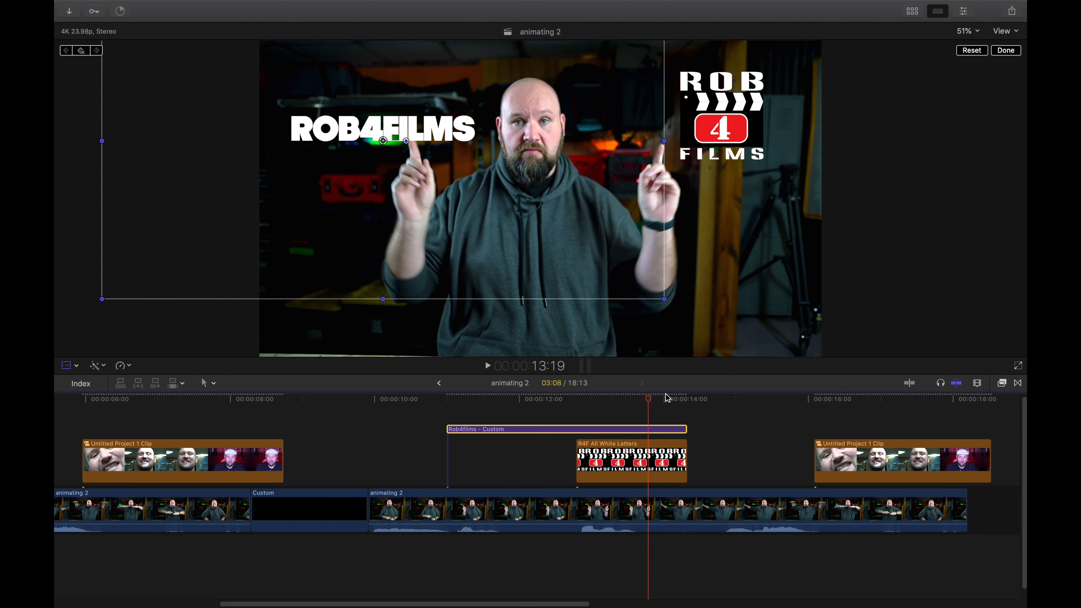
{"action": "left_click_drag", "start_coordinate": [649, 401], "coordinate": [677, 399]}
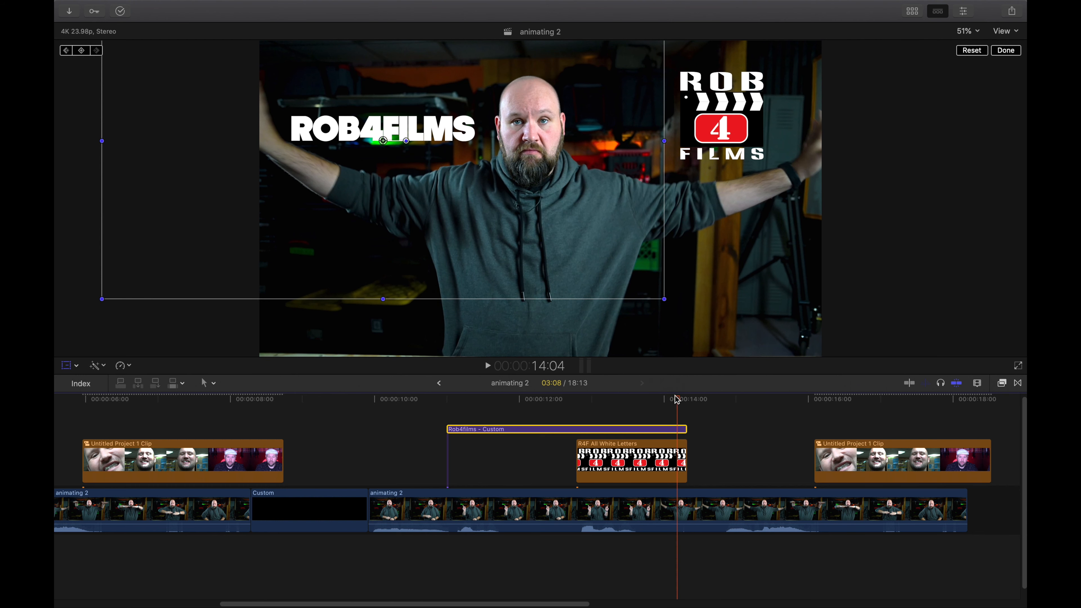
{"action": "left_click_drag", "start_coordinate": [383, 141], "coordinate": [144, 142]}
Play from the start of the Rob4films title to check its exit against the arm sweep
{"action": "left_click", "coordinate": [448, 403]}
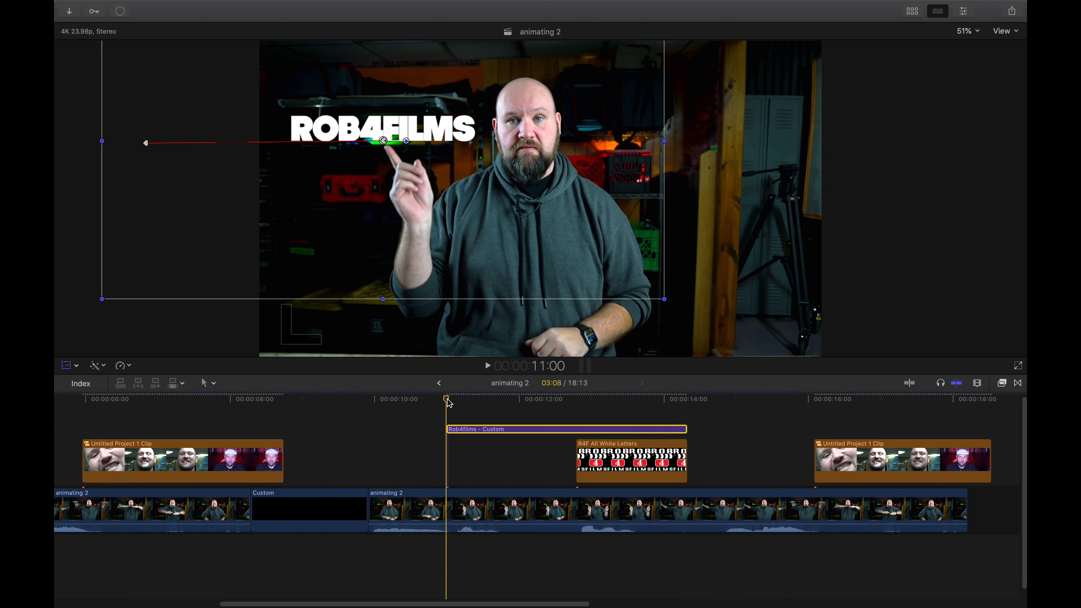
{"action": "key", "text": "space"}
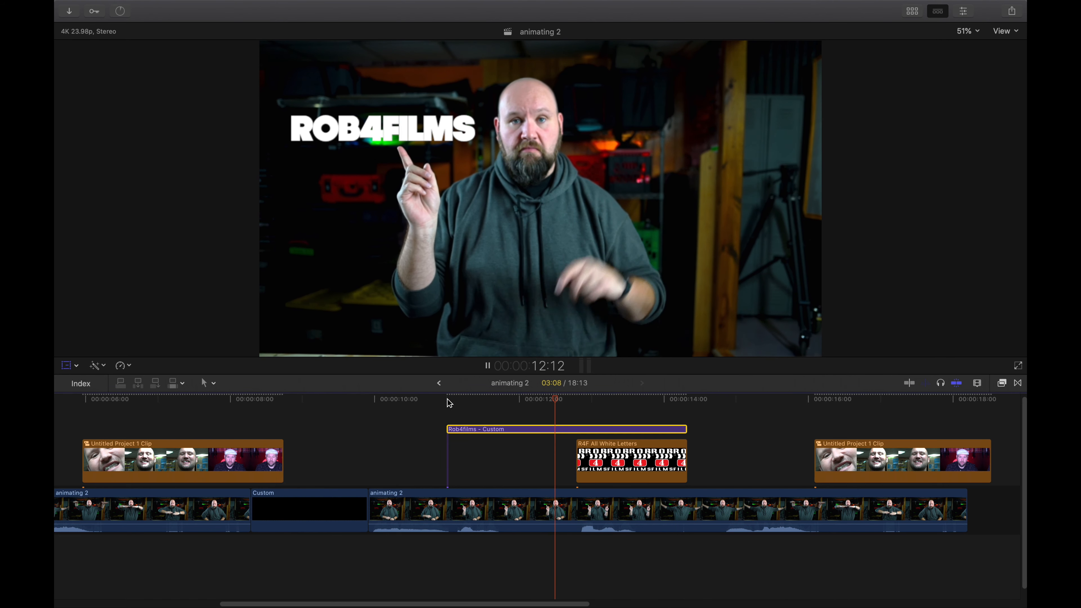
{"action": "key", "text": "space"}
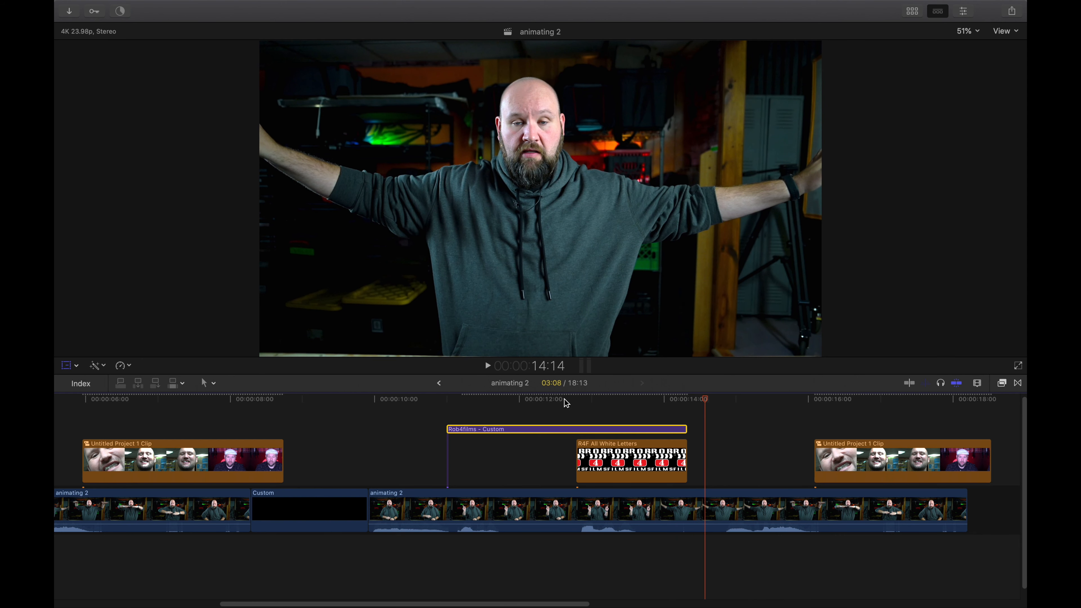
Keyframe the R4F All White Letters logo's position at 13:21, and at 14:05 move it horizontally out past the frame's right edge
{"action": "left_click", "coordinate": [576, 402]}
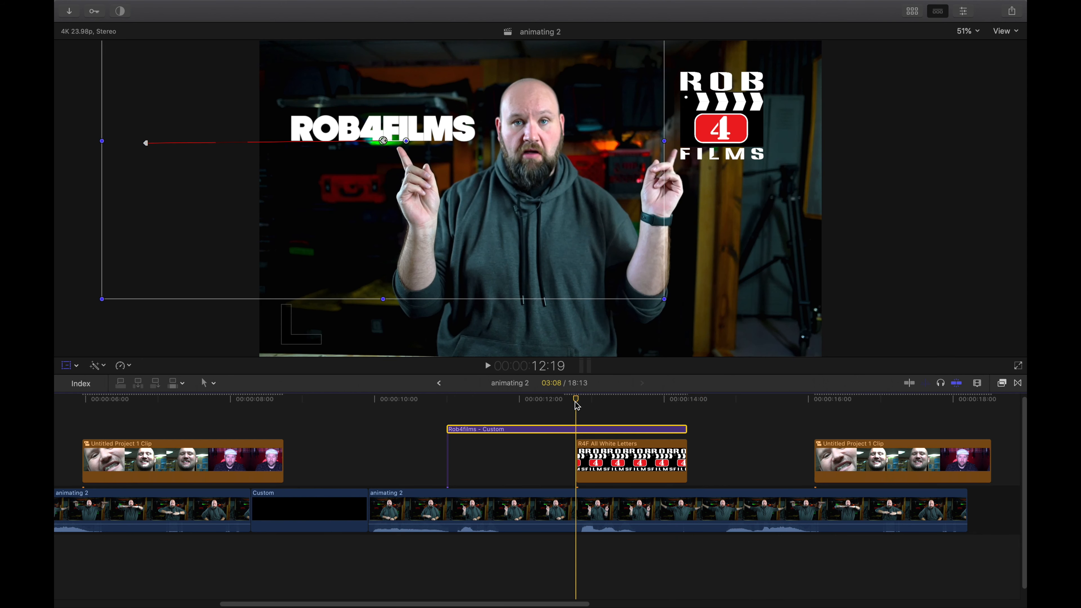
{"action": "left_click", "coordinate": [591, 468]}
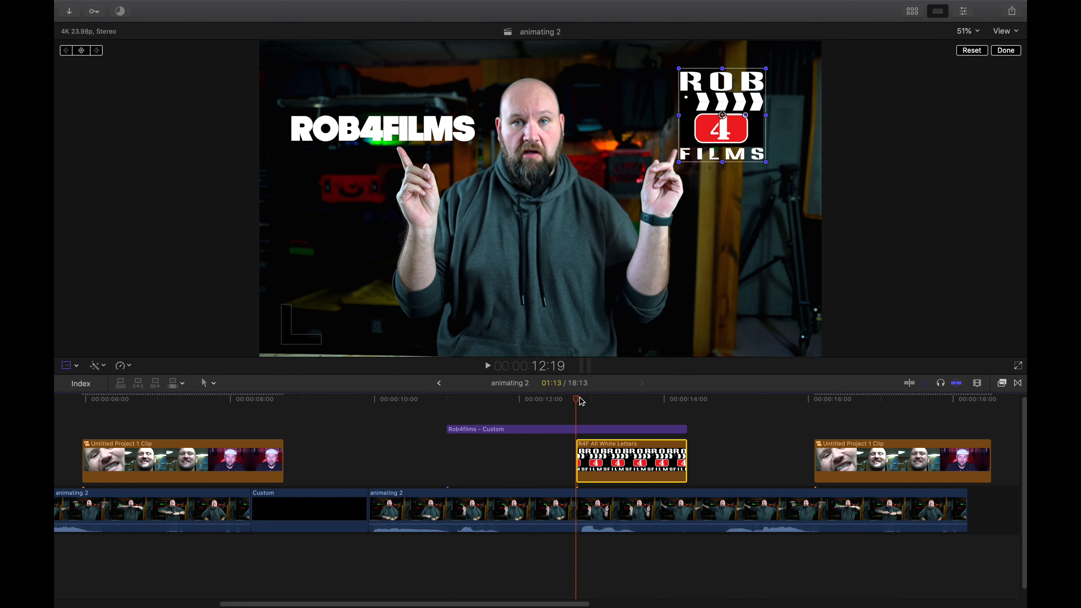
{"action": "left_click_drag", "start_coordinate": [581, 401], "coordinate": [656, 400]}
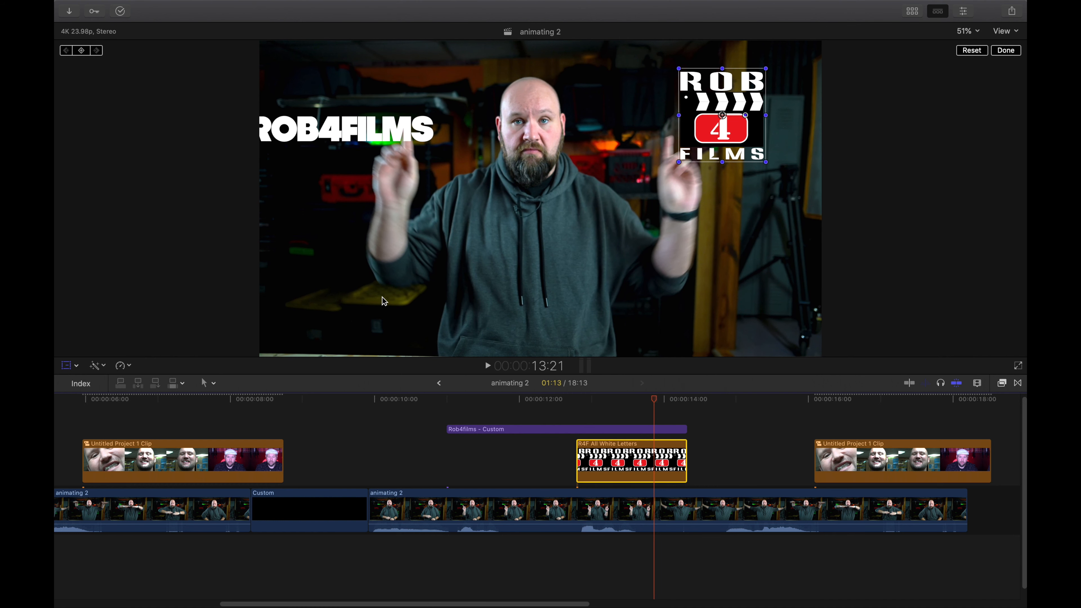
{"action": "left_click", "coordinate": [84, 51]}
{"action": "left_click_drag", "start_coordinate": [655, 401], "coordinate": [683, 408]}
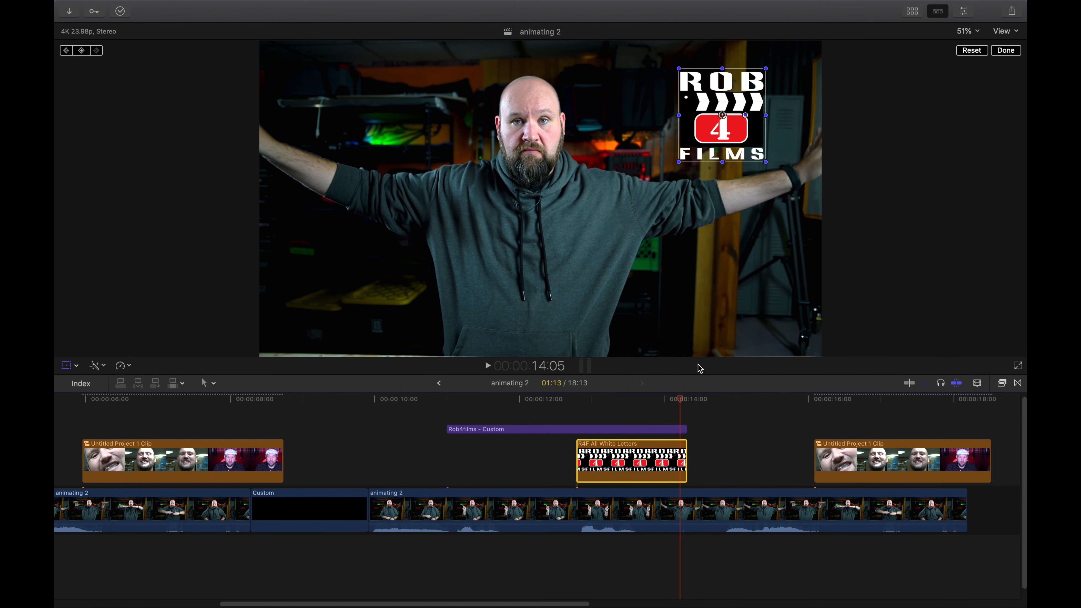
{"action": "left_click_drag", "start_coordinate": [722, 117], "coordinate": [878, 117]}
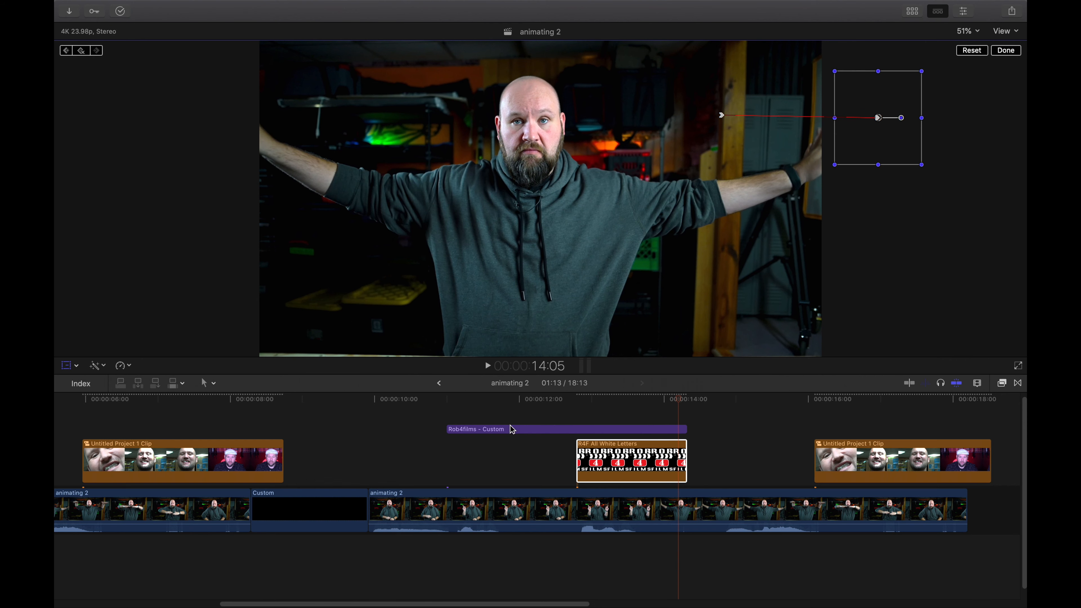
Play the title and logo section from 11:00, and replay it from the logo's start to check both exits
{"action": "left_click", "coordinate": [445, 401]}
{"action": "key", "text": "space"}
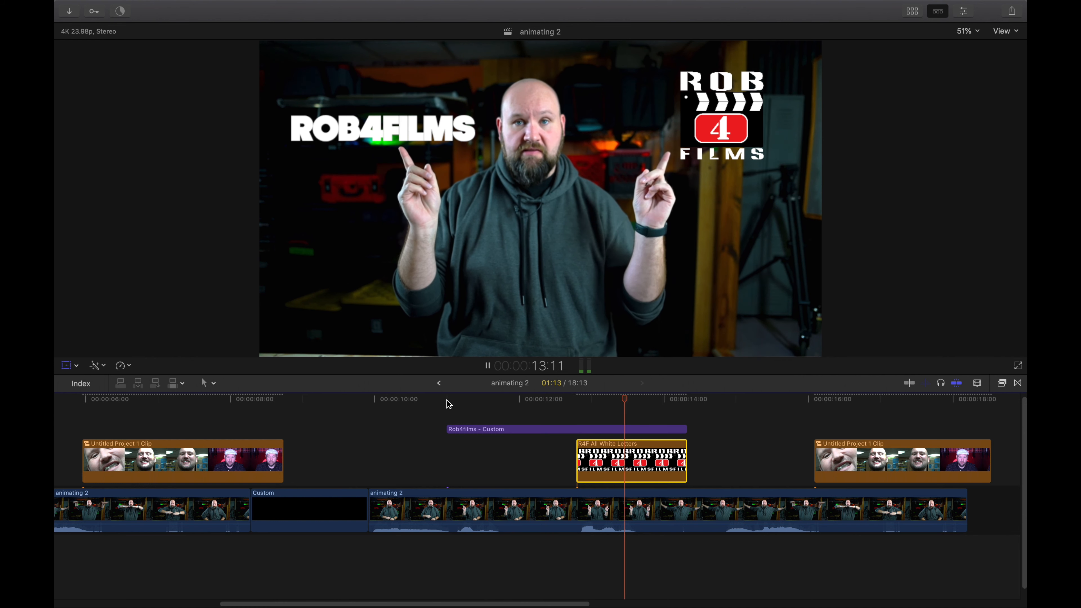
{"action": "key", "text": "space"}
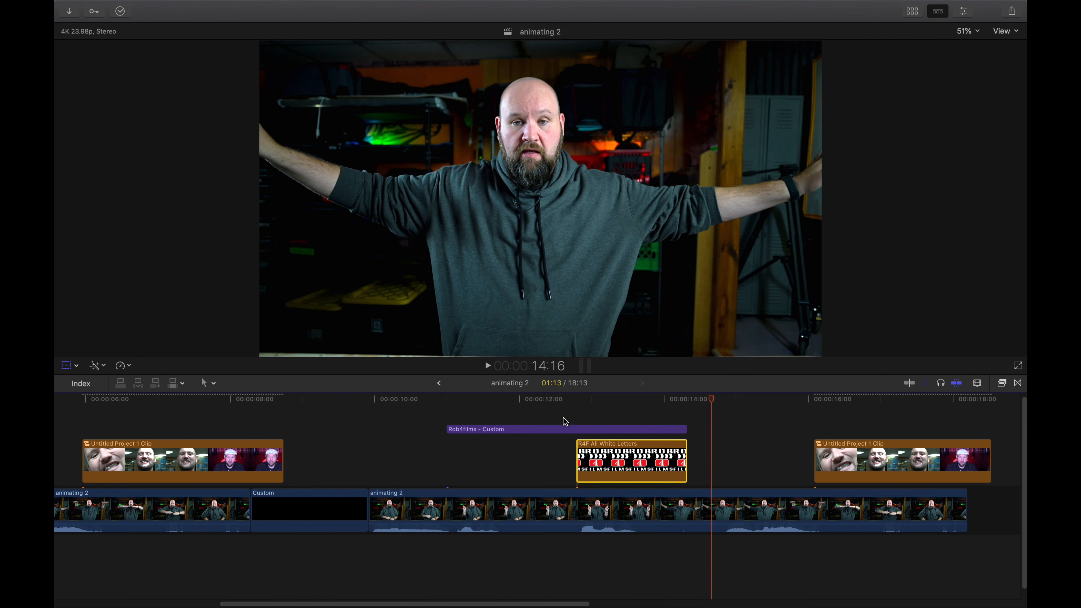
{"action": "left_click", "coordinate": [574, 401]}
{"action": "key", "text": "space"}
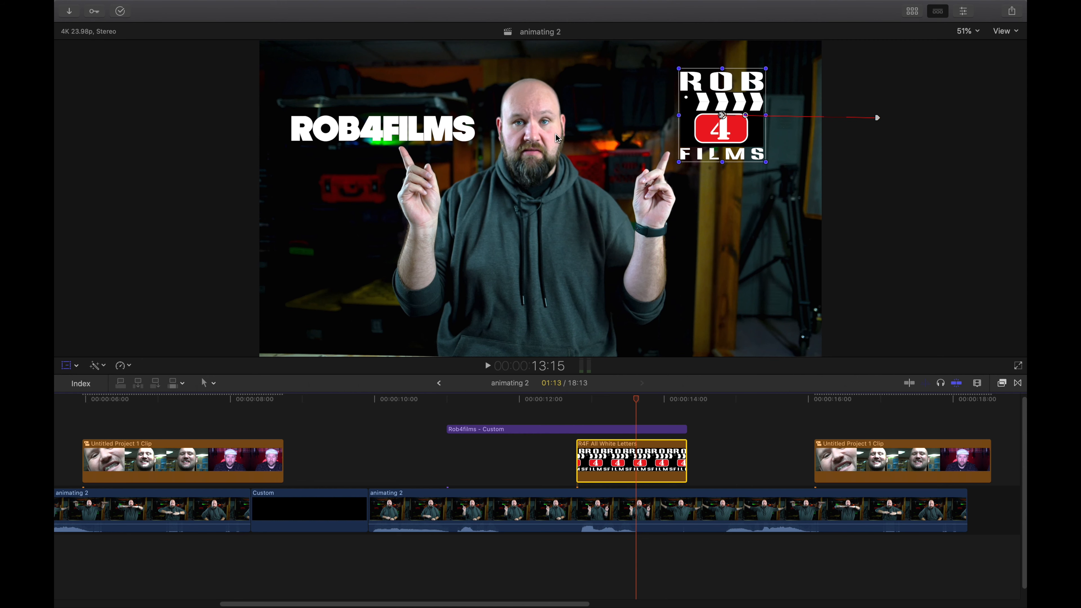
Move the playhead to 16:02, at the start of the second Untitled Project 1 Clip
{"action": "left_click", "coordinate": [714, 400]}
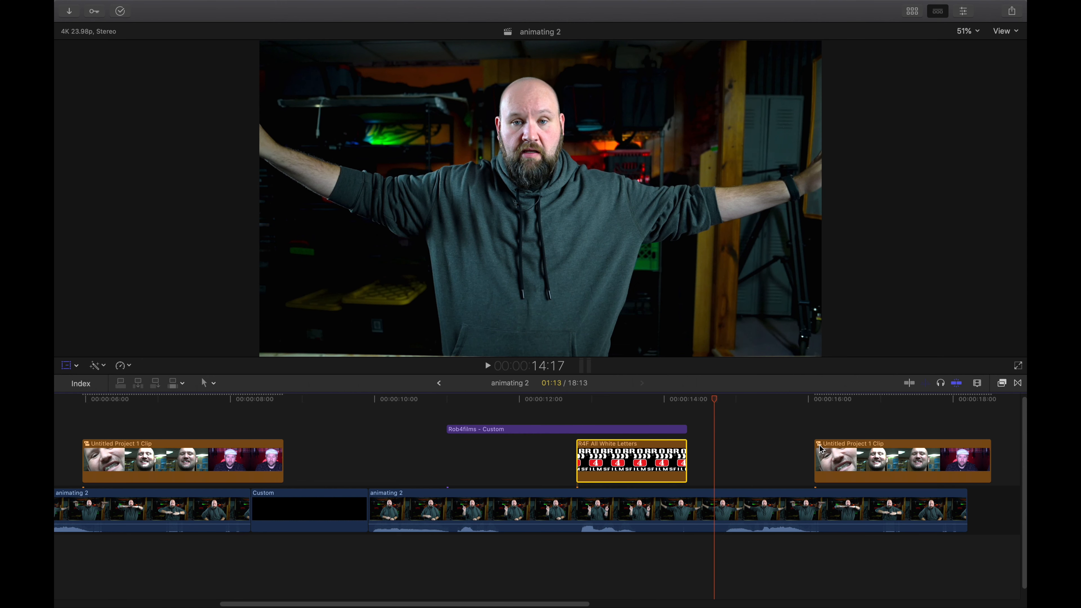
{"action": "left_click_drag", "start_coordinate": [712, 399], "coordinate": [812, 406]}
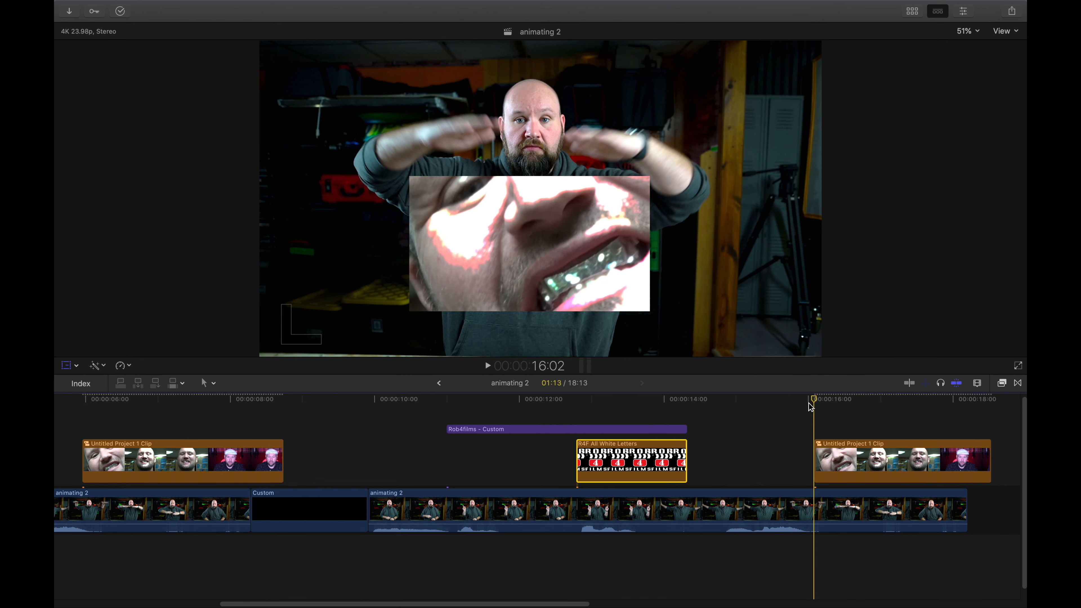